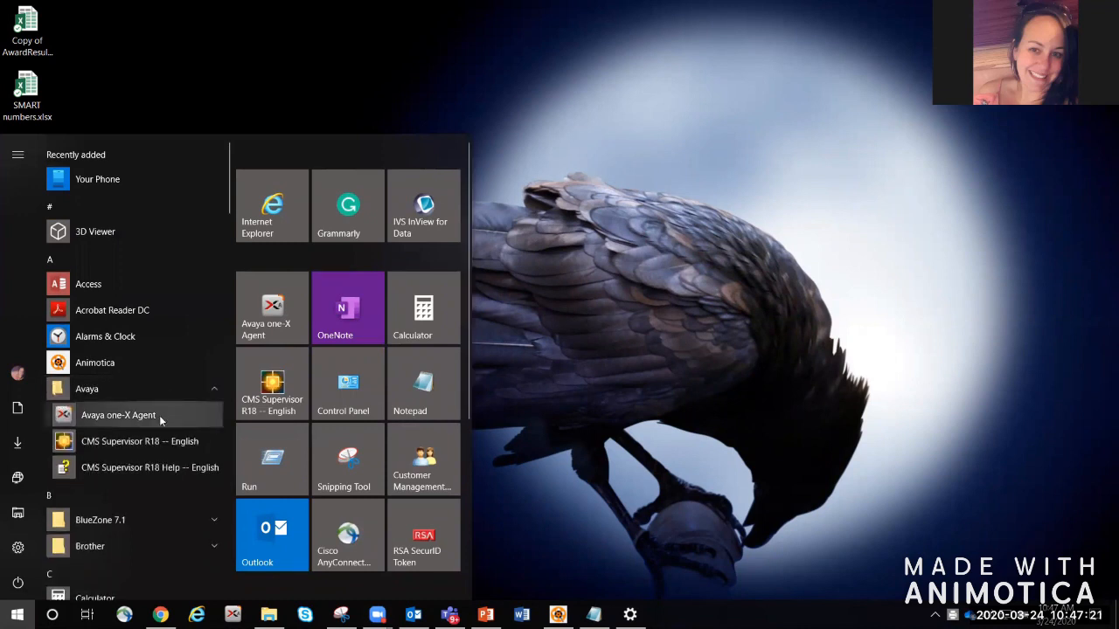
Step: Launch Avaya one-X Agent from the Avaya folder in the Start menu
click(159, 415)
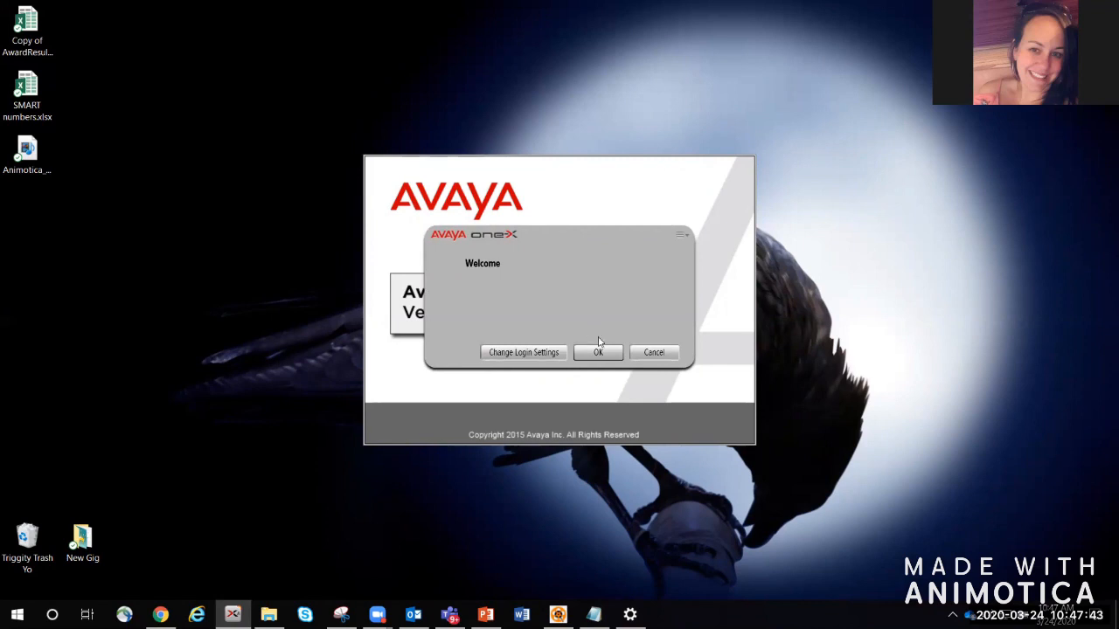
Step: Accept the Welcome prompt and log the agent in to ACD with the agent password
click(599, 352)
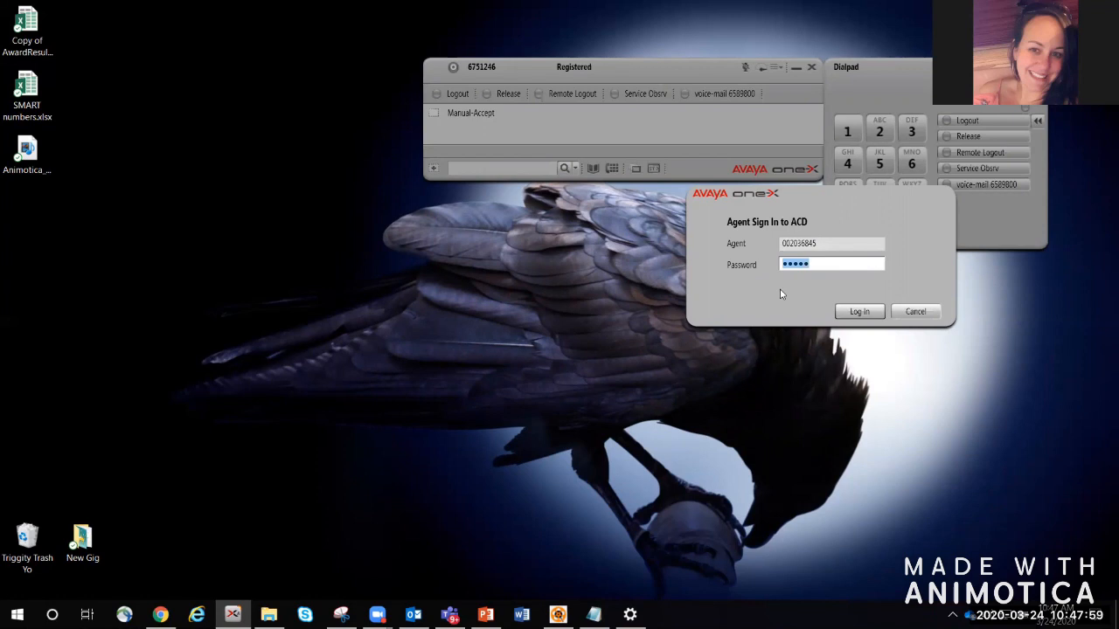
click(857, 314)
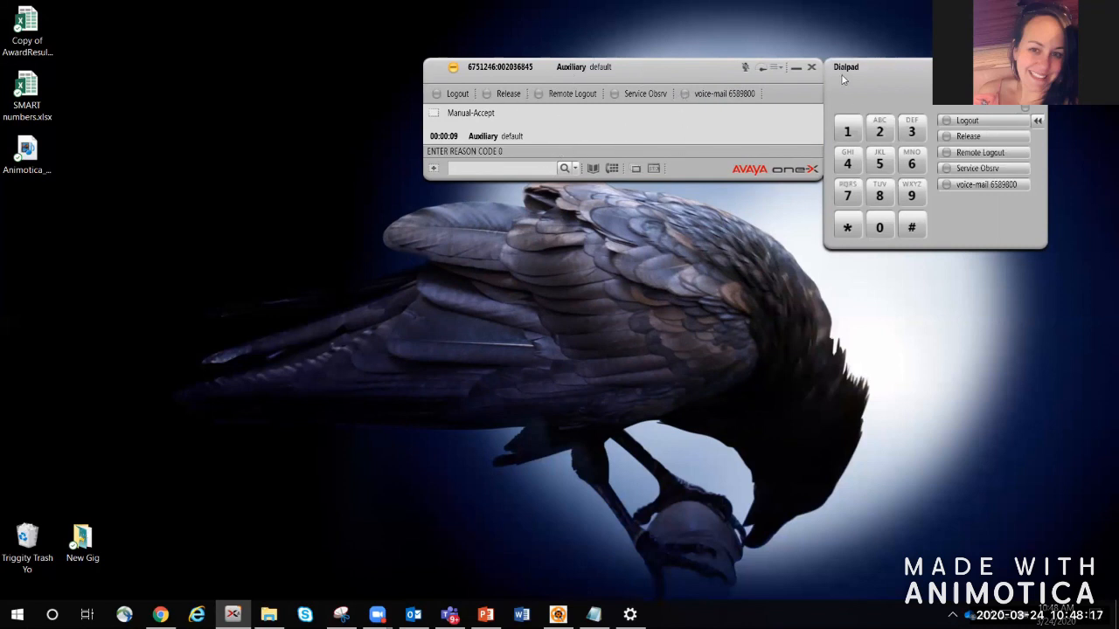
click(612, 169)
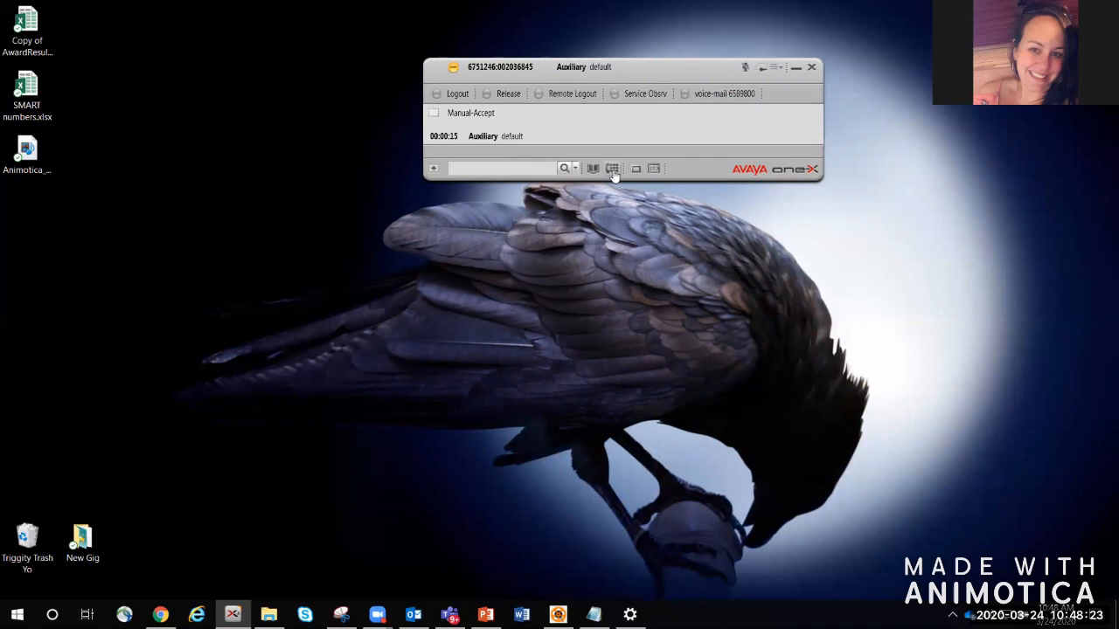
click(612, 169)
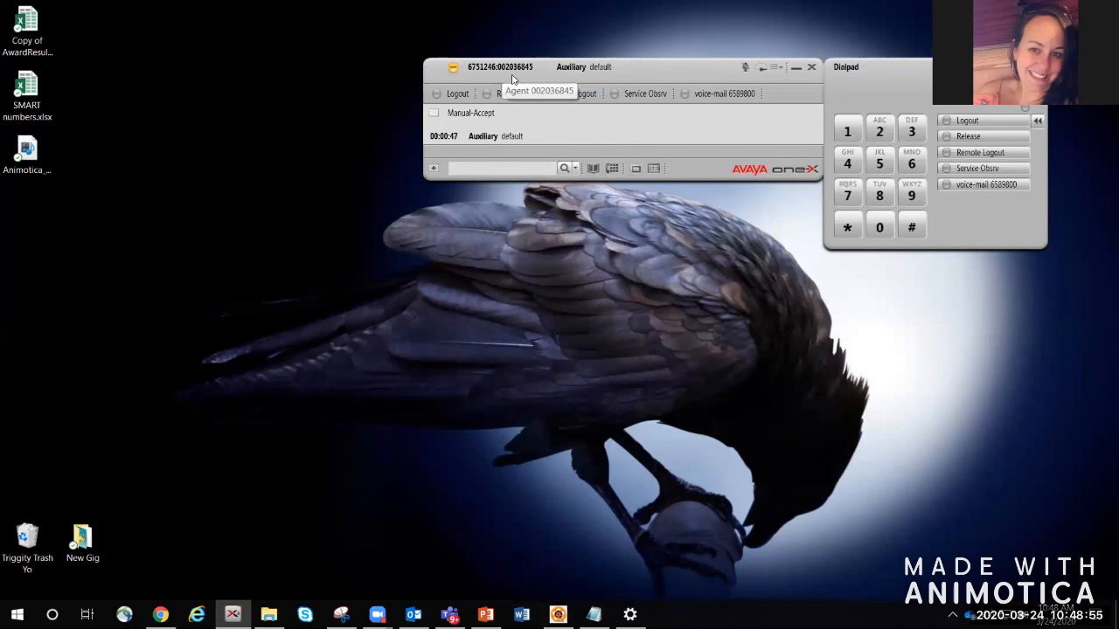
Step: Set the agent to Auxiliary 04: Training, briefly trying 03: Coaching before switching back
click(460, 73)
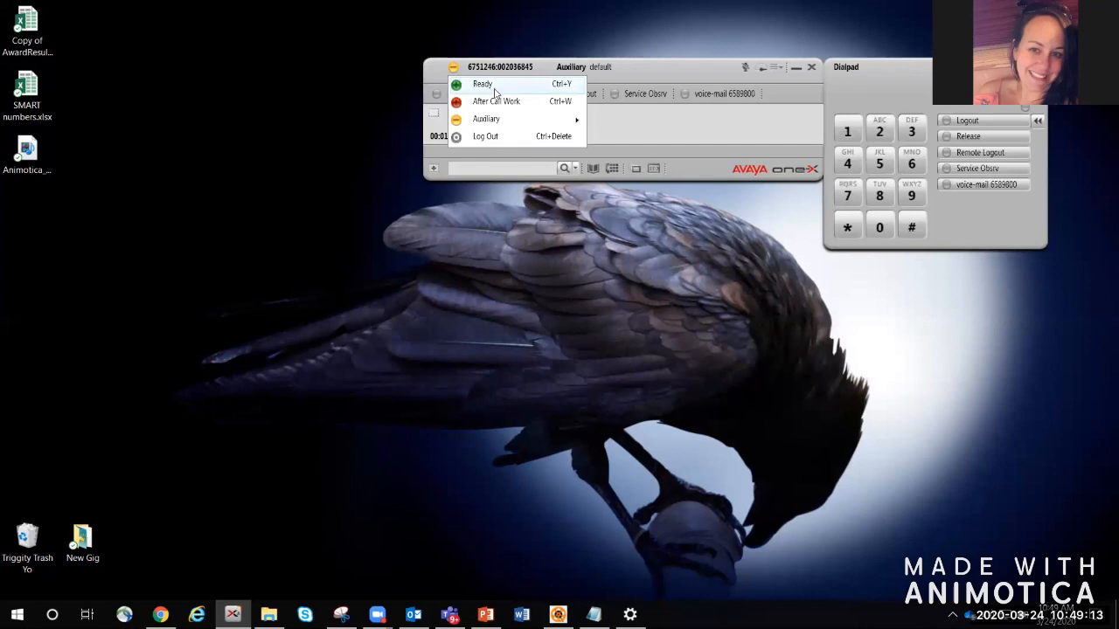
mouse_move(501, 123)
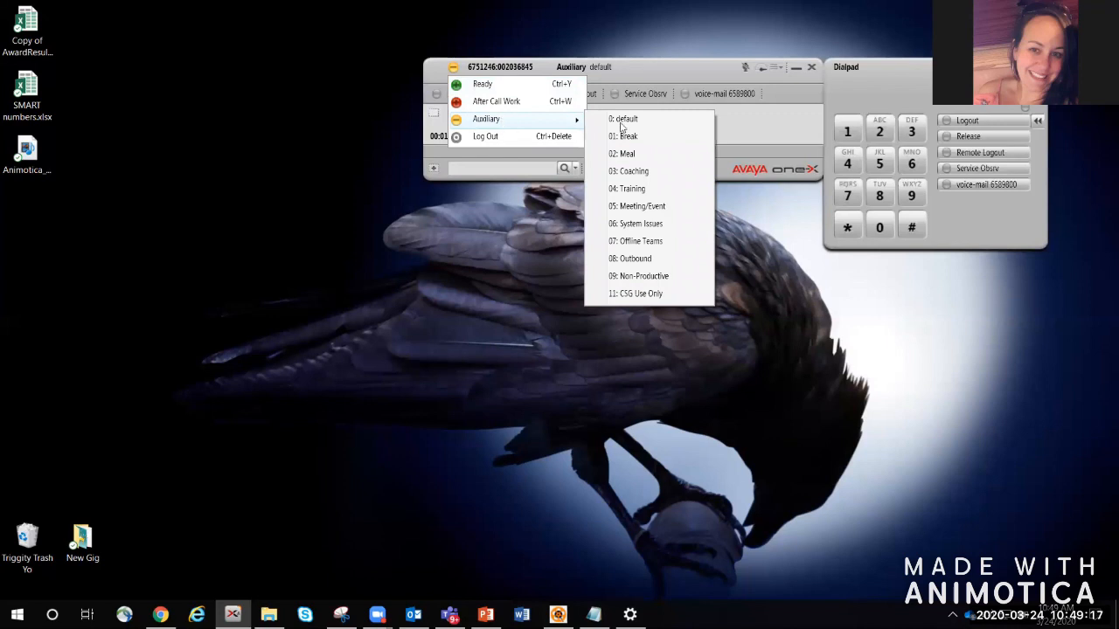
click(635, 187)
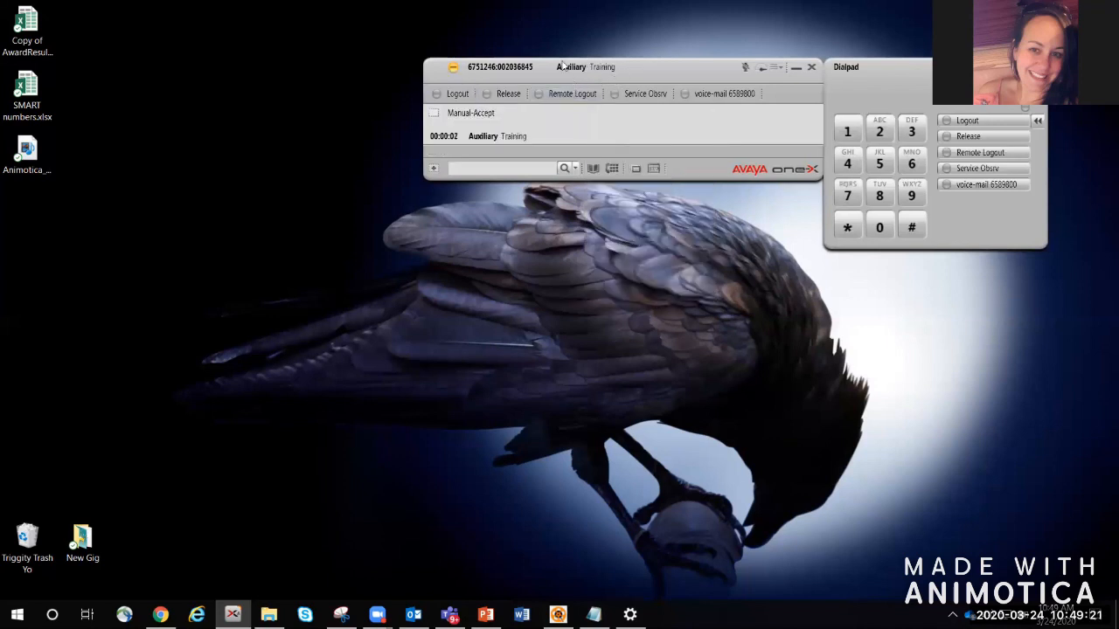
click(459, 70)
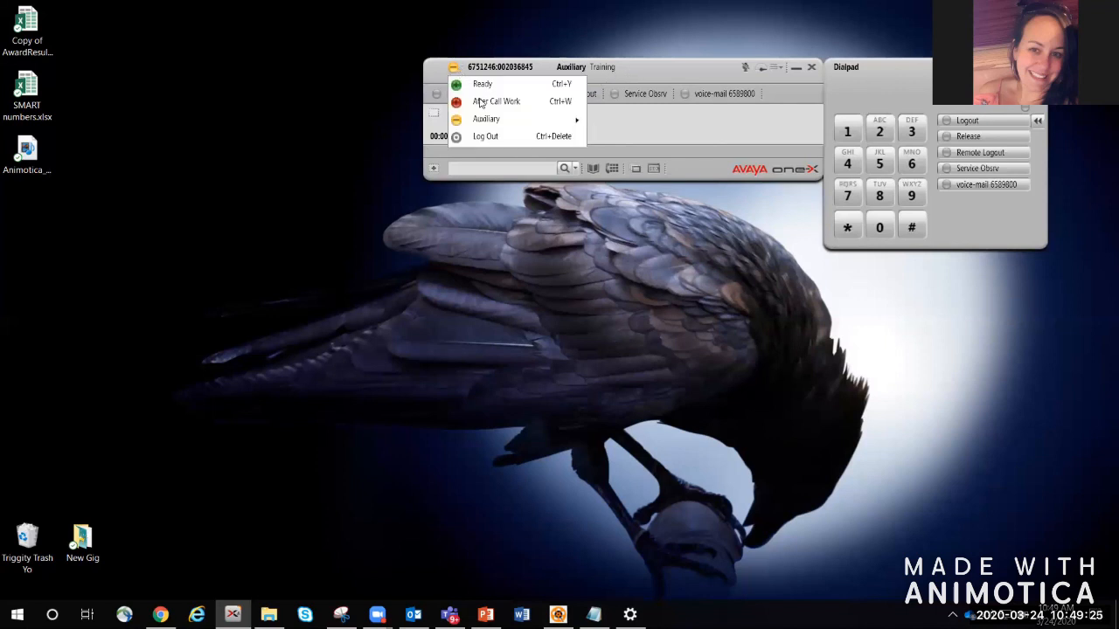
mouse_move(494, 124)
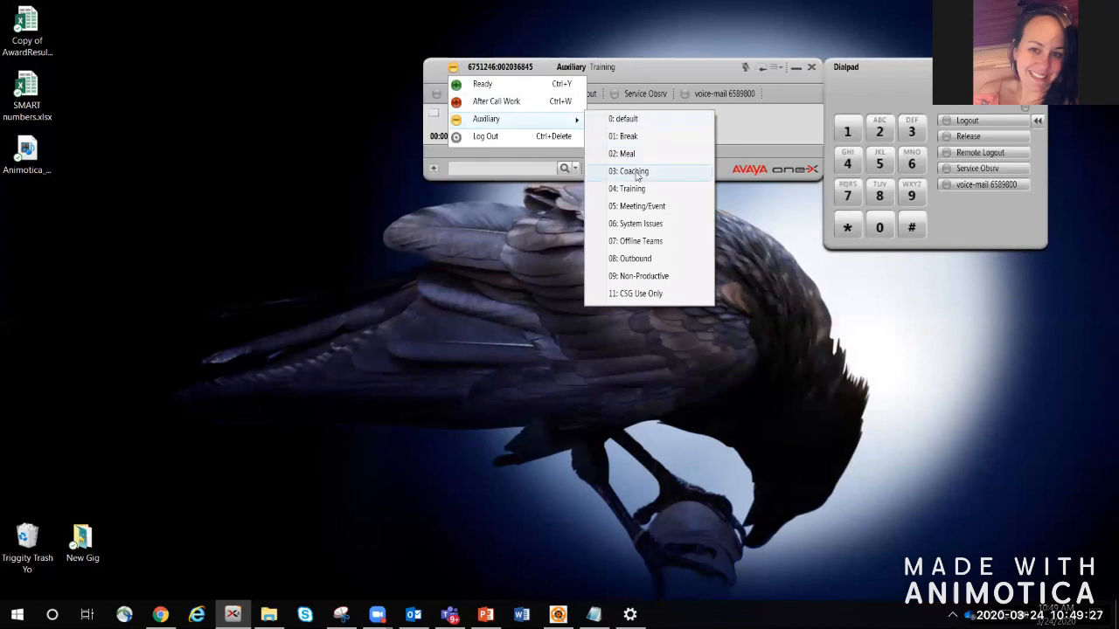
click(632, 163)
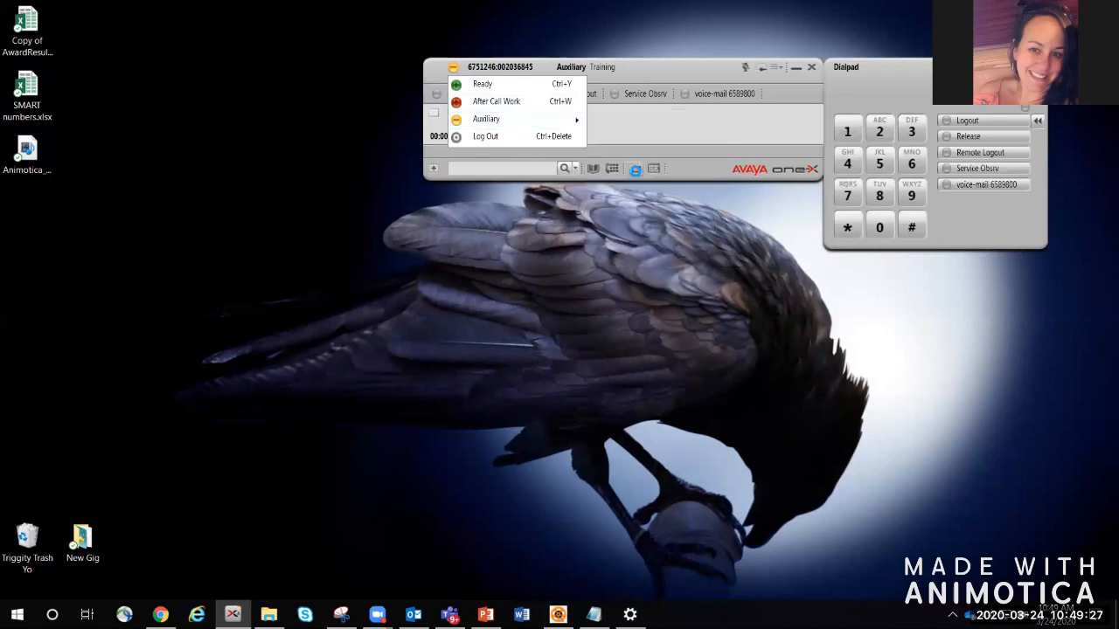
click(453, 69)
mouse_move(490, 120)
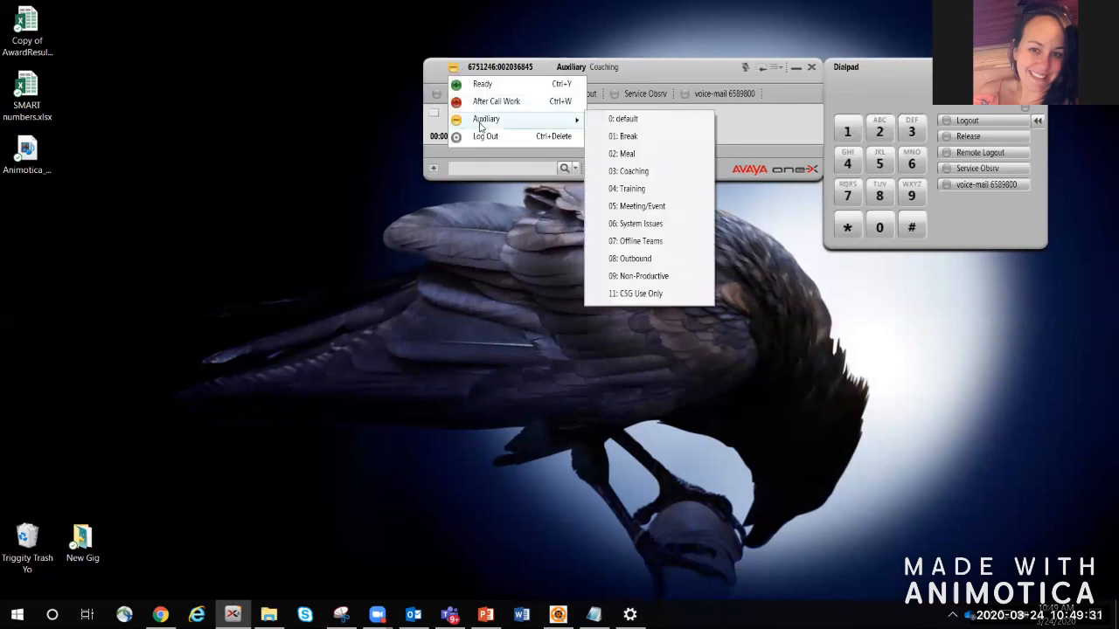
click(672, 191)
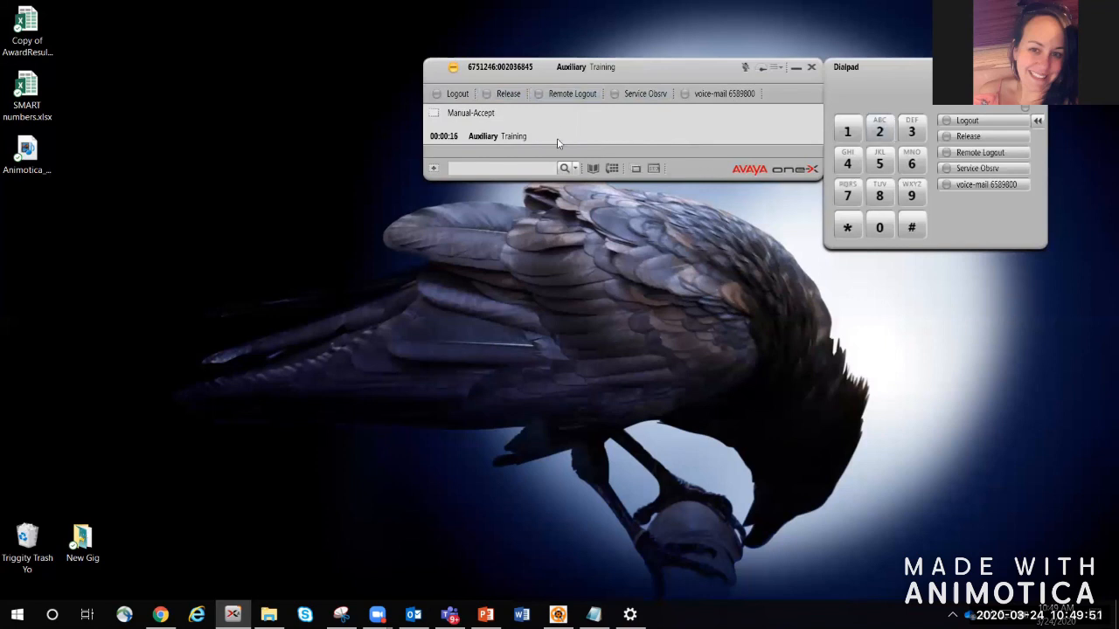
Step: Add a new contact with the person's name as Last Name and their Work phone number
click(593, 168)
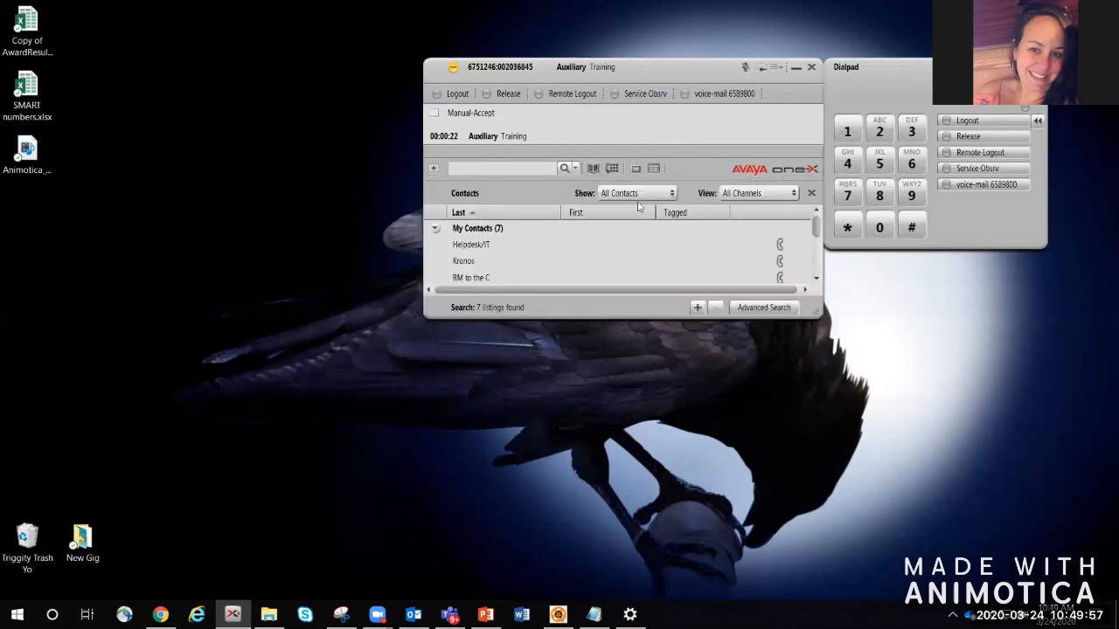
click(697, 309)
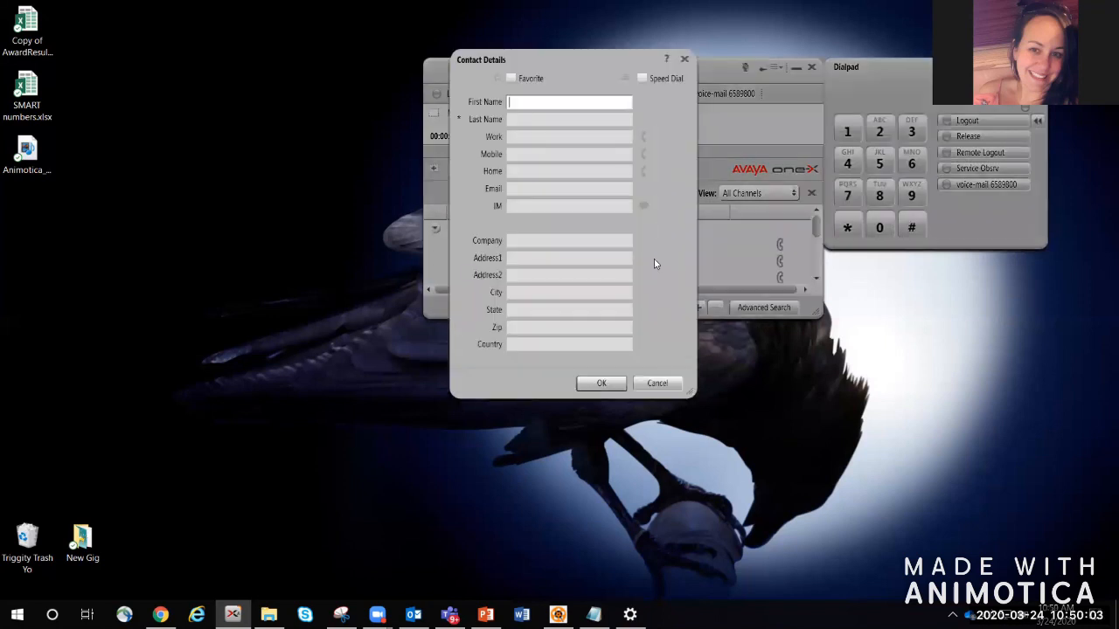
click(516, 120)
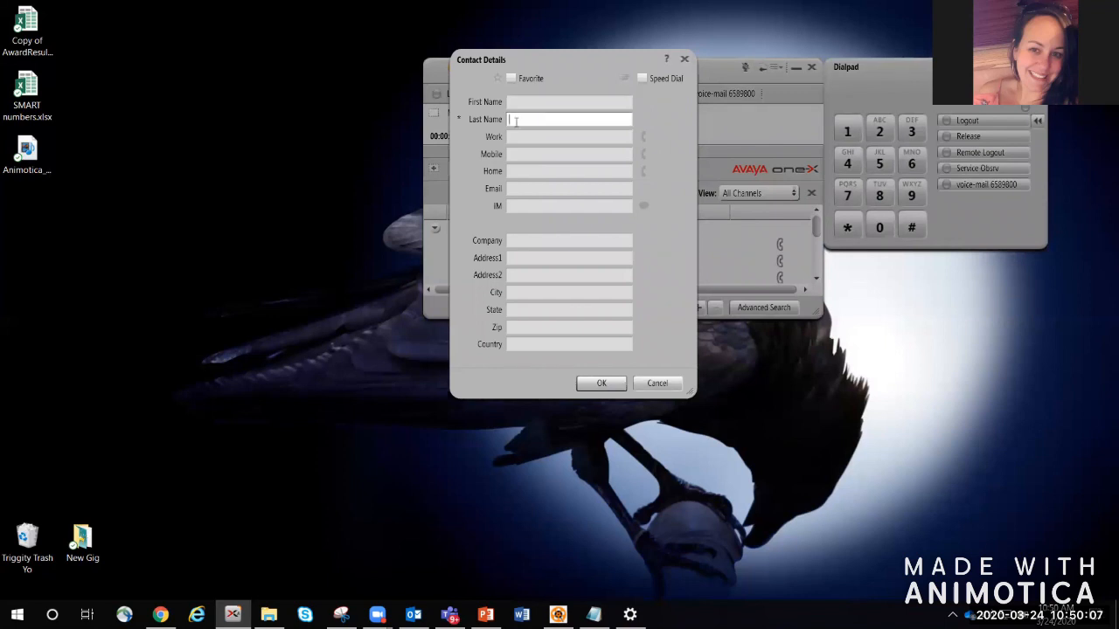
click(515, 135)
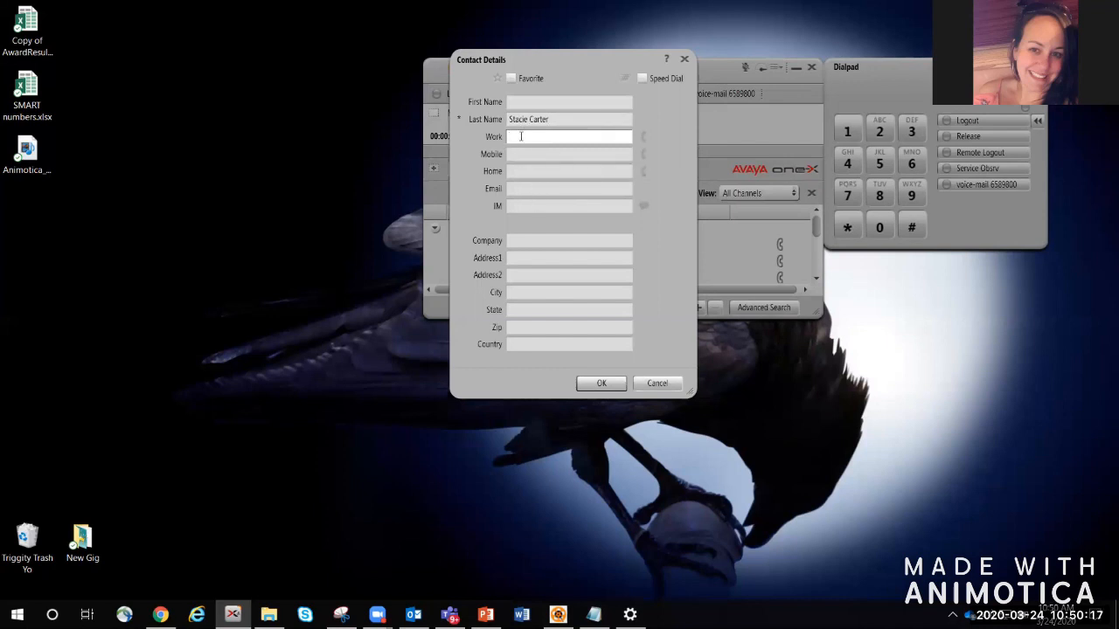
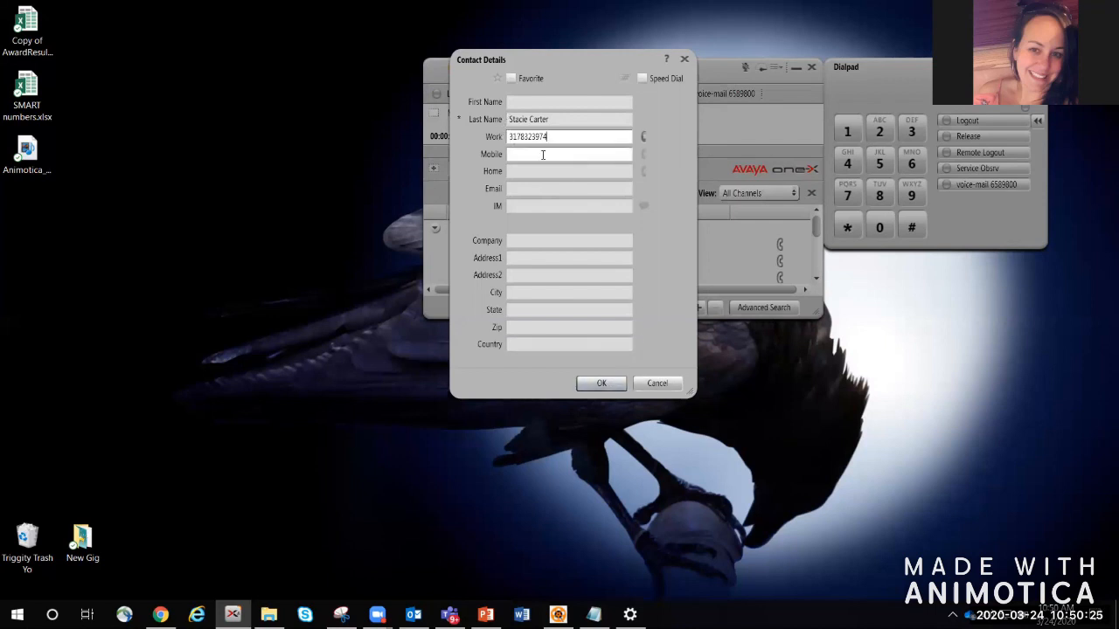
click(611, 385)
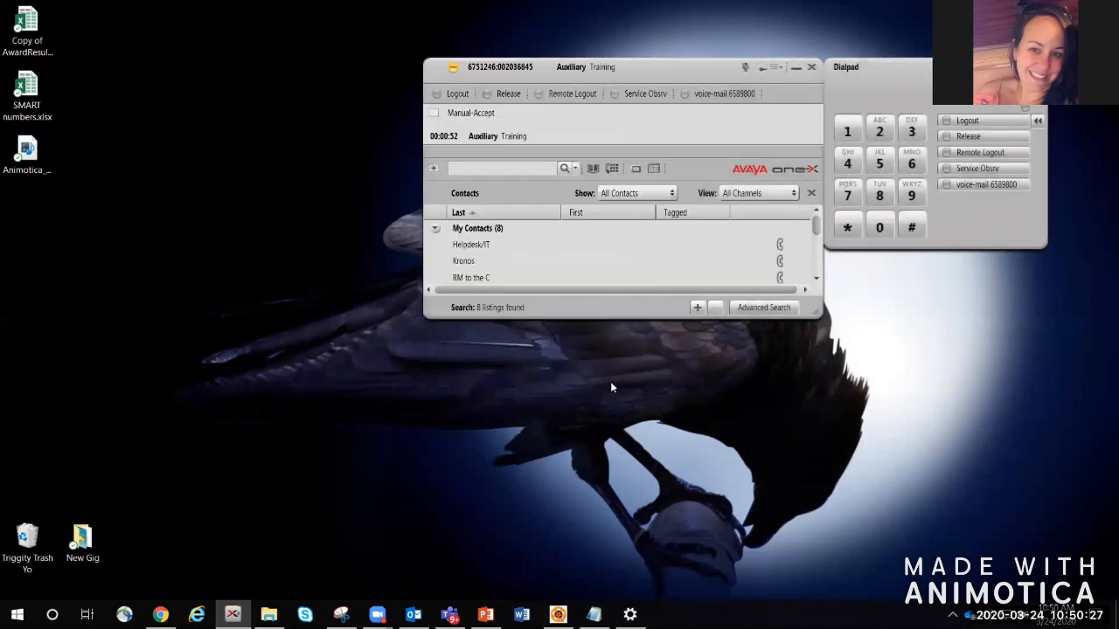
Step: Call the newly added contact with Click To Call from the list, then release the call
scroll(817, 279, down, 3)
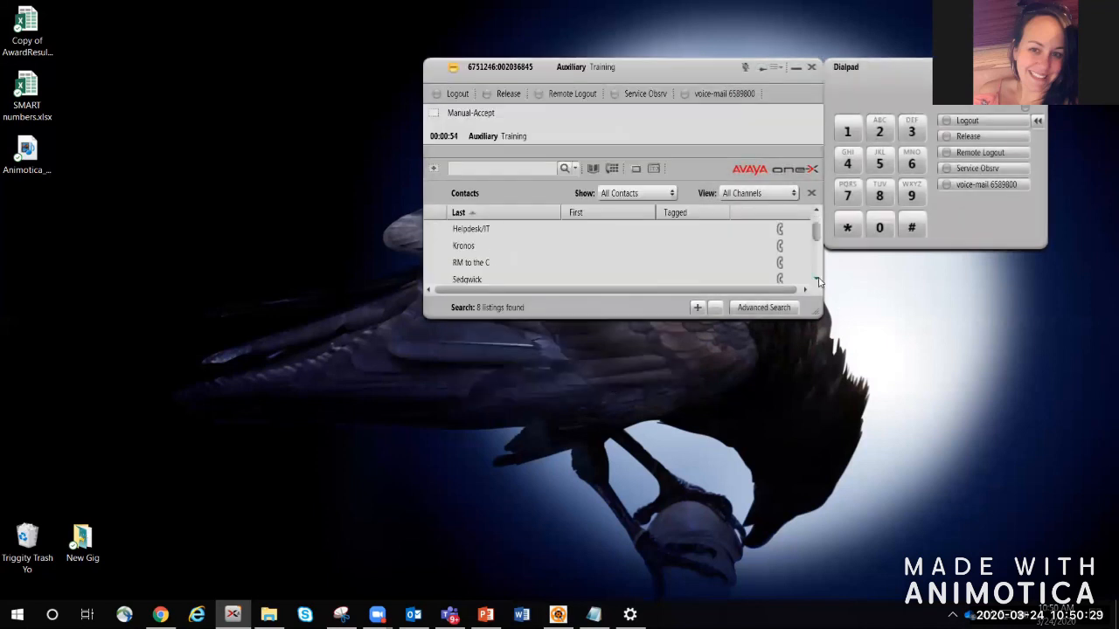
click(545, 266)
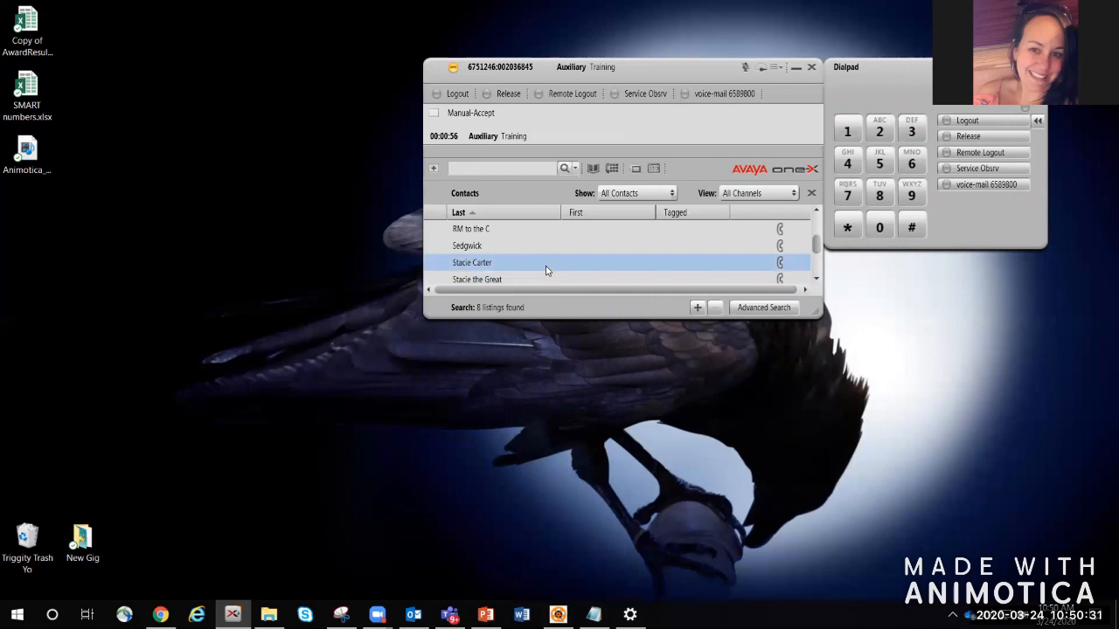
click(780, 265)
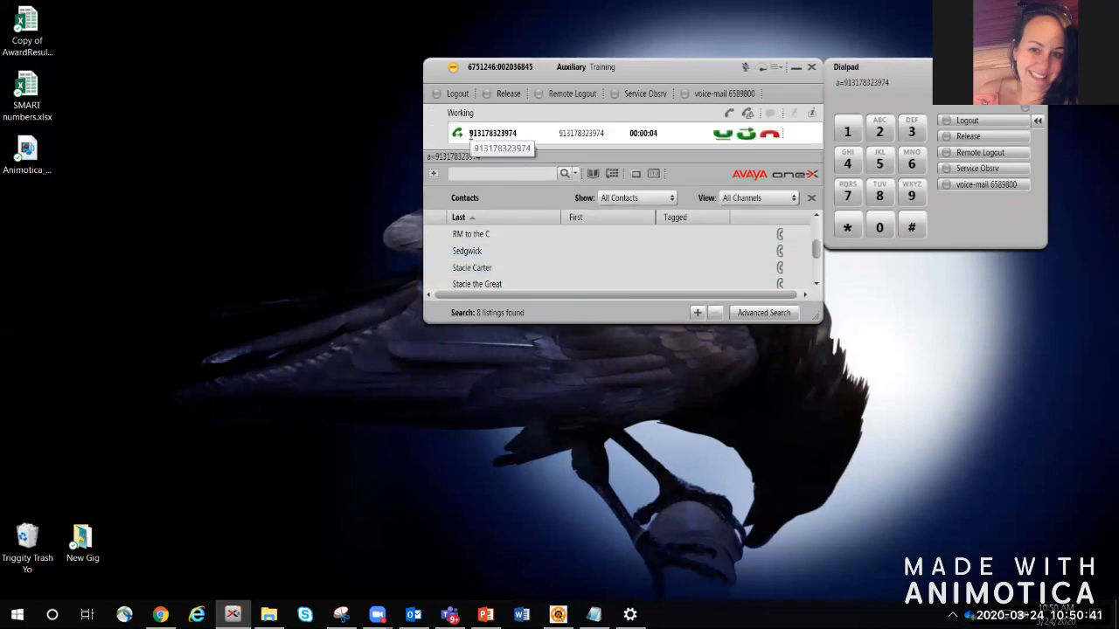
click(507, 94)
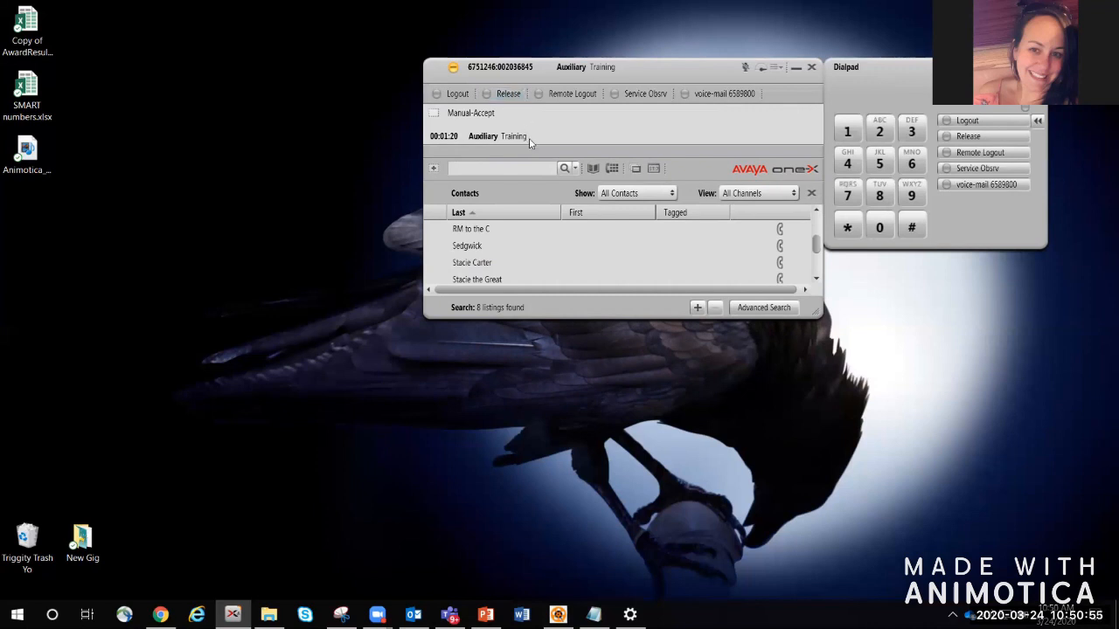
Step: Dial the contact's work number through Initiate Call and release the call once answered
click(575, 170)
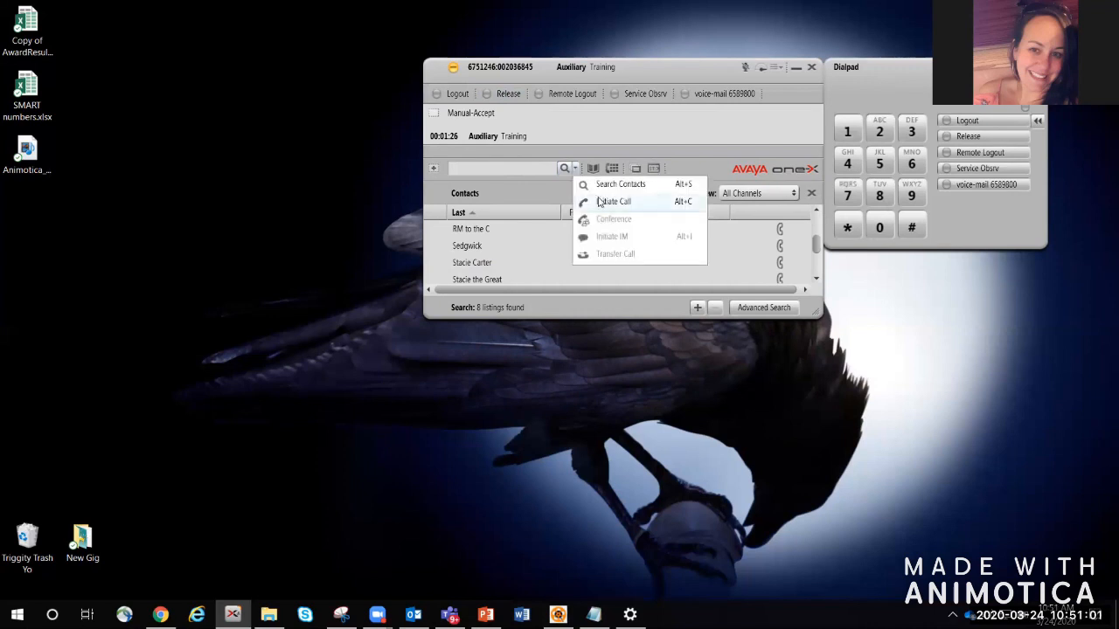
click(601, 202)
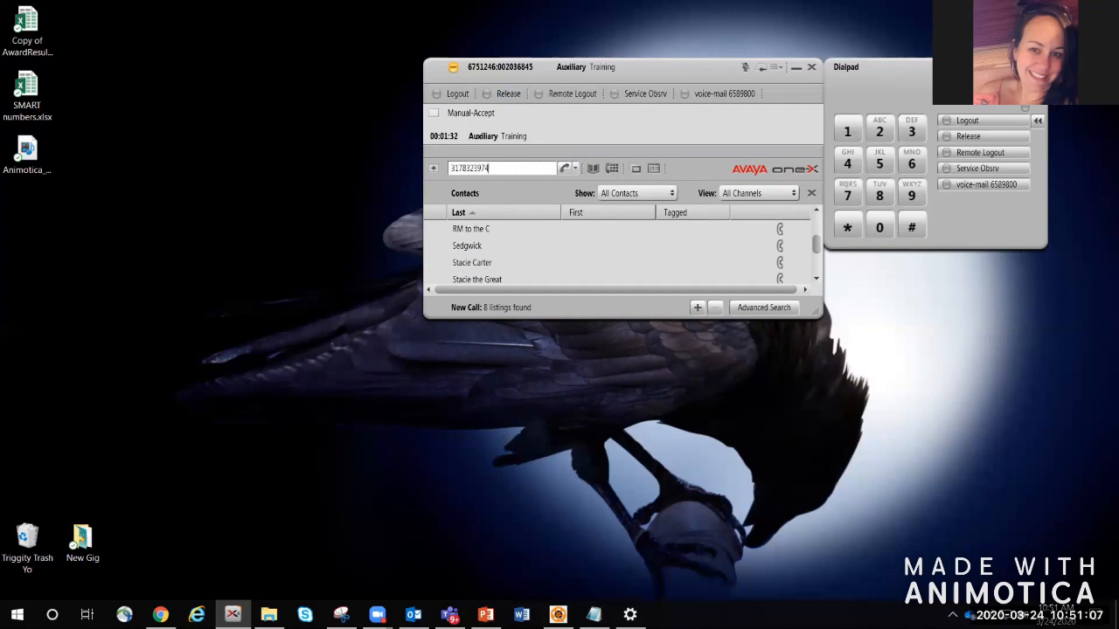
click(565, 169)
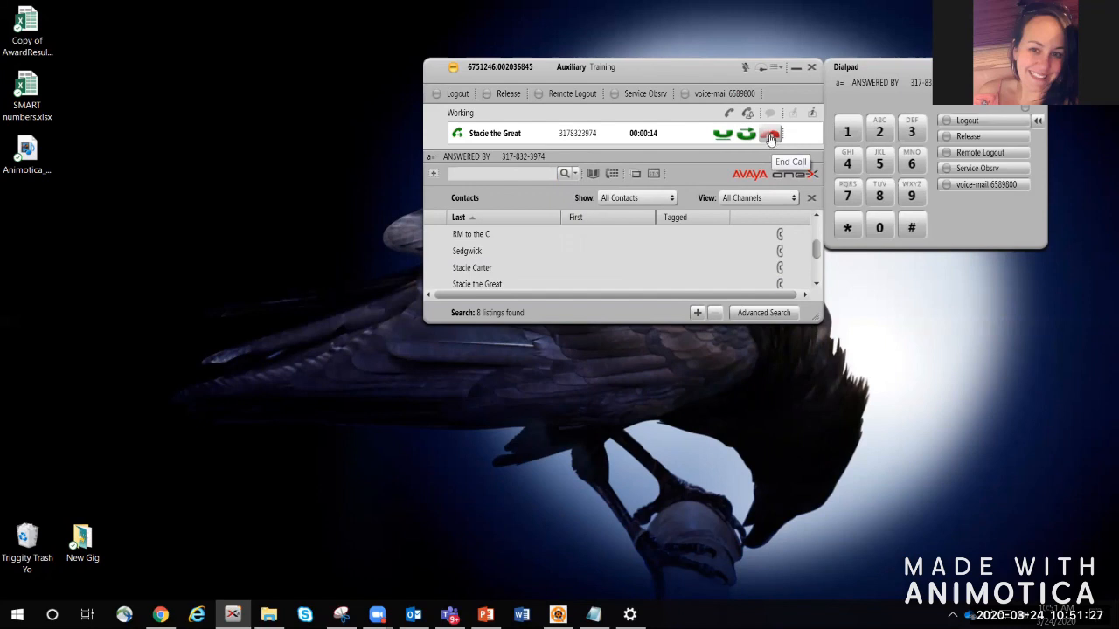
click(504, 95)
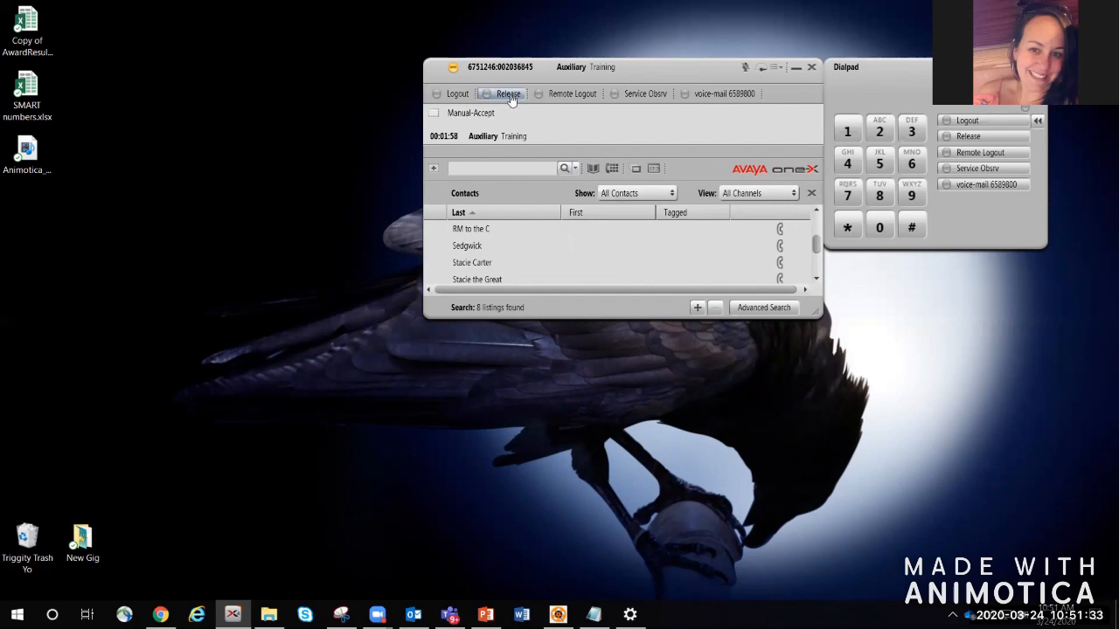
Step: Call the contact twice: hang up the first call, hold and resume the second, then release it
click(780, 262)
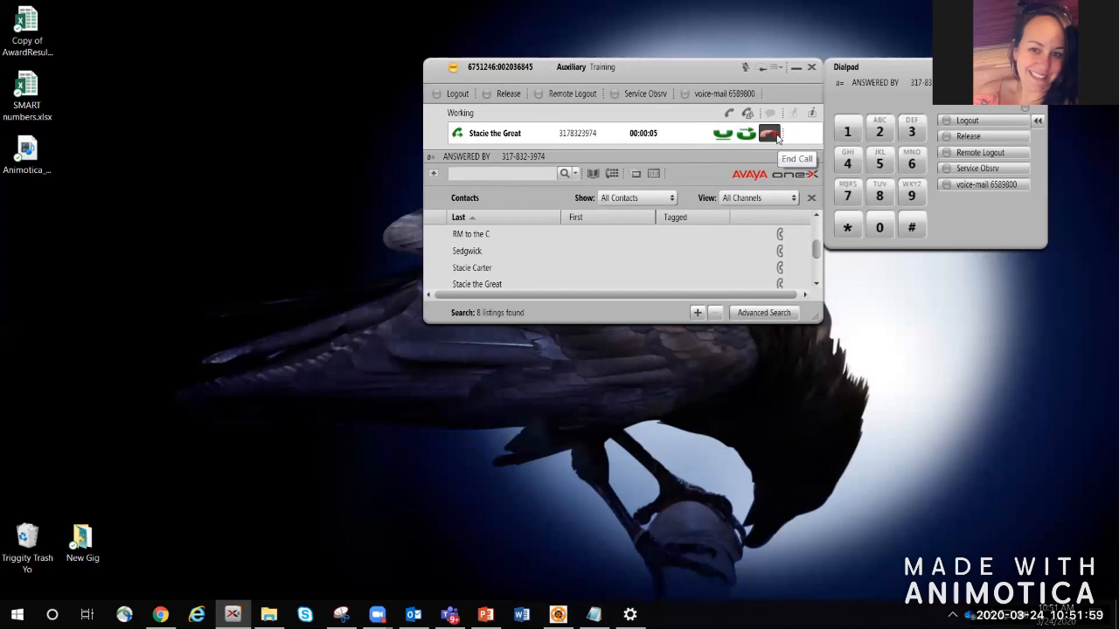
click(770, 132)
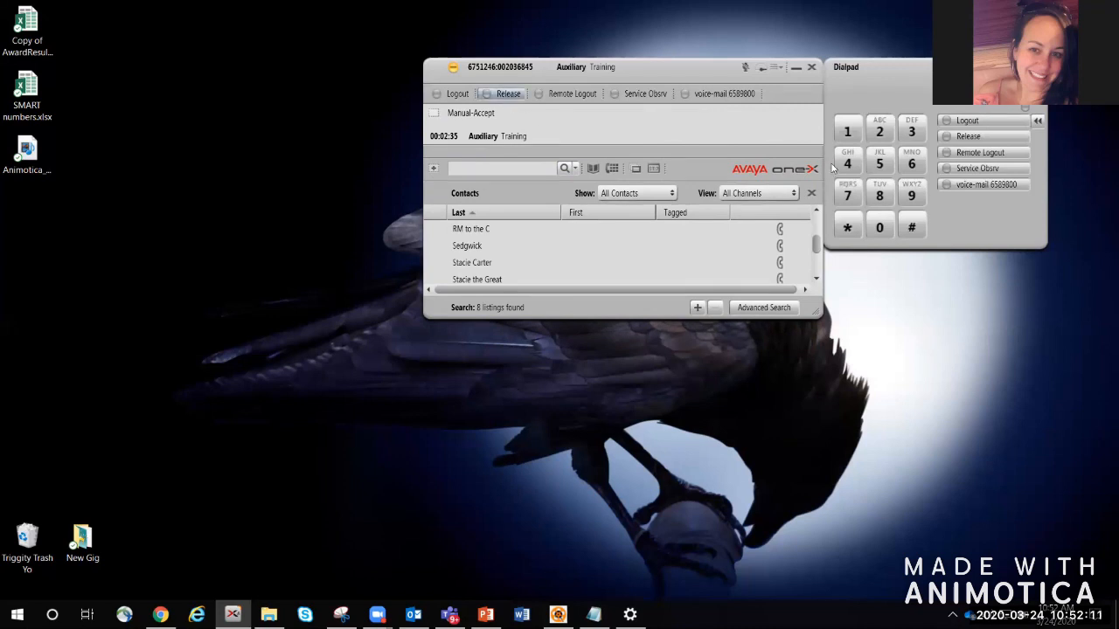
click(784, 265)
click(781, 265)
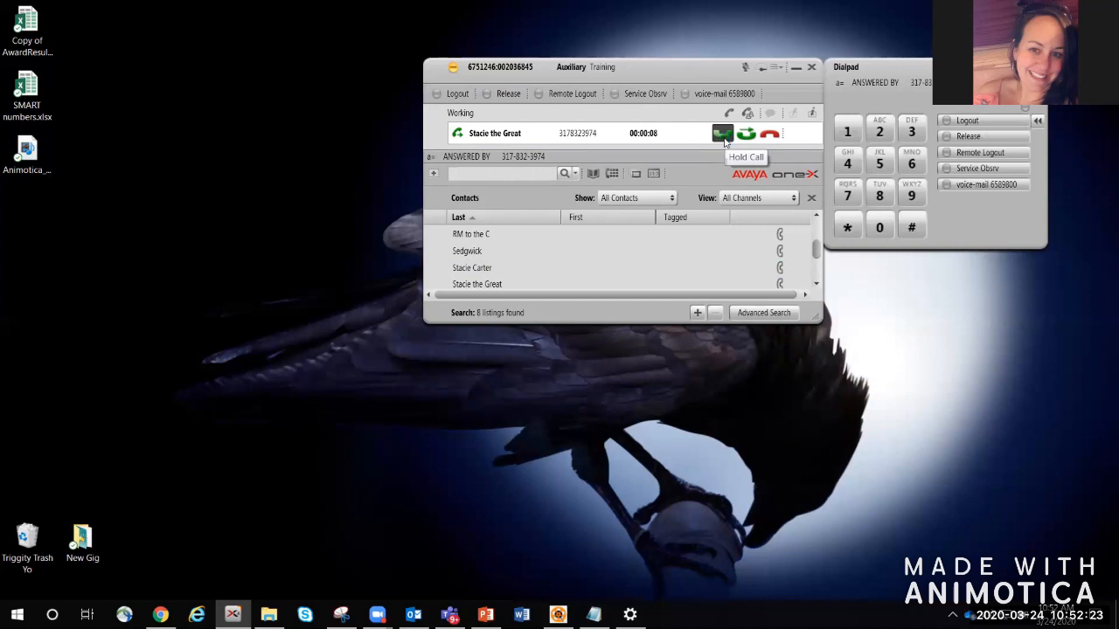
click(723, 137)
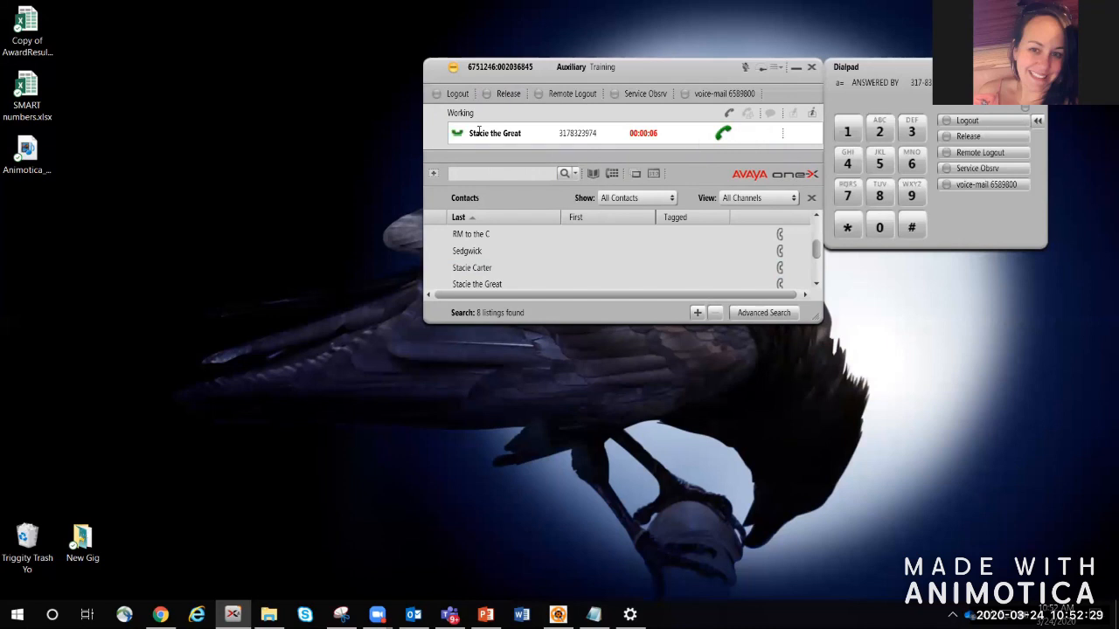
click(725, 134)
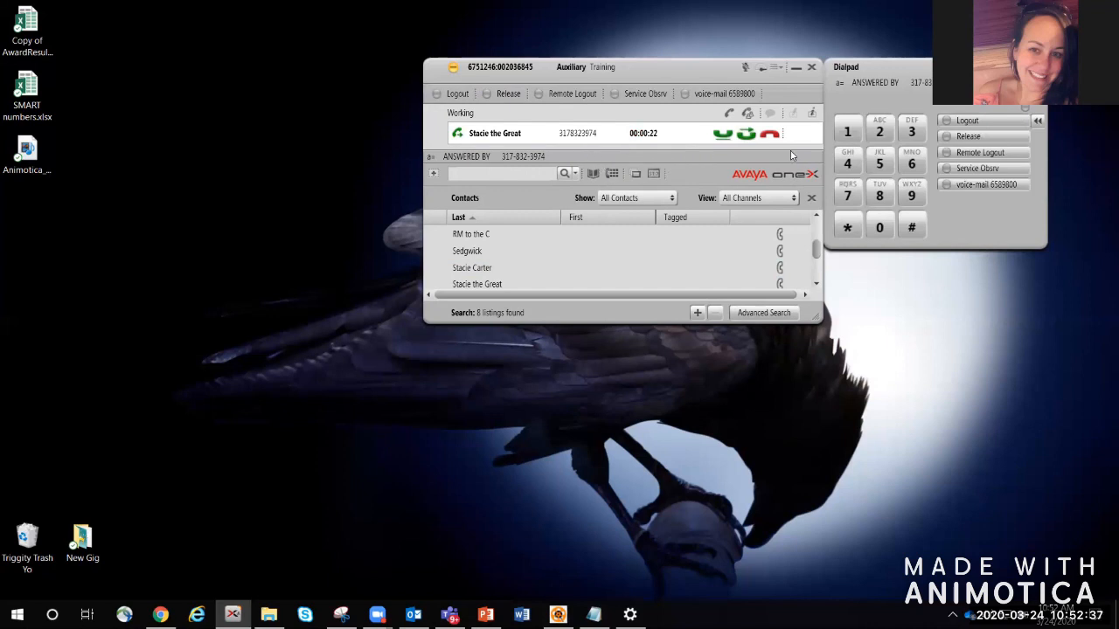
click(504, 96)
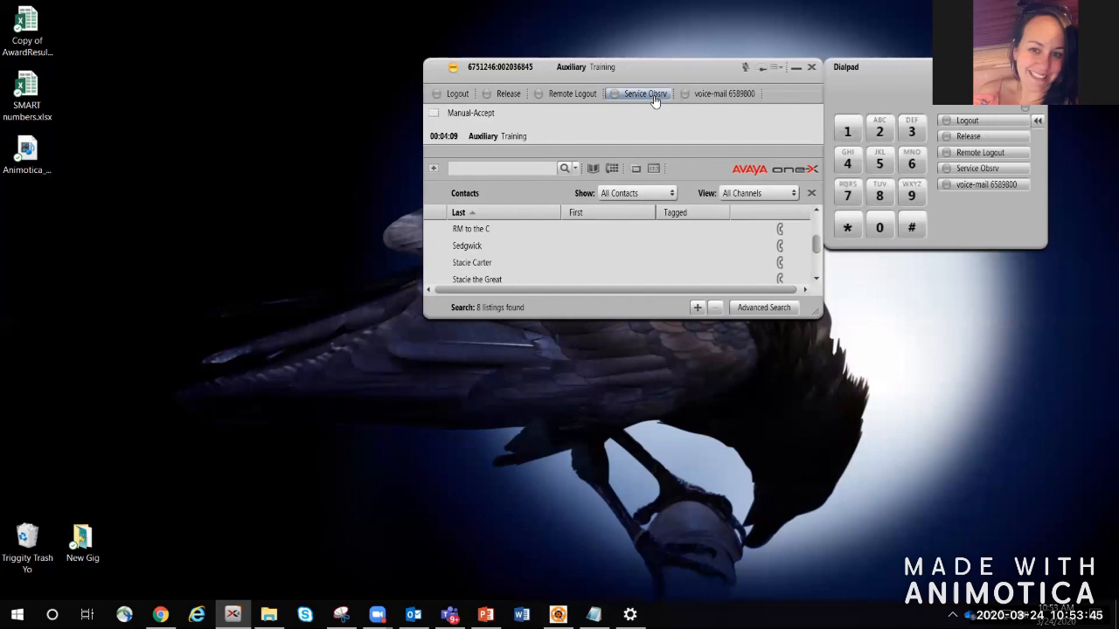
Step: Call voice mail 6589800 from its favorite button, send a # tone, and hang up
click(738, 96)
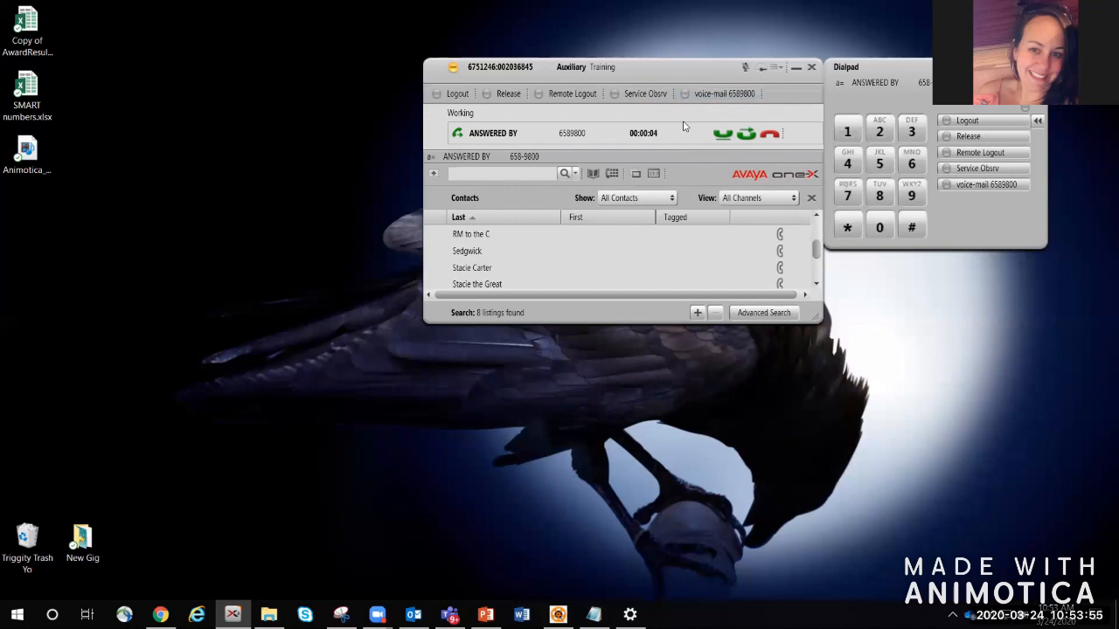
click(911, 230)
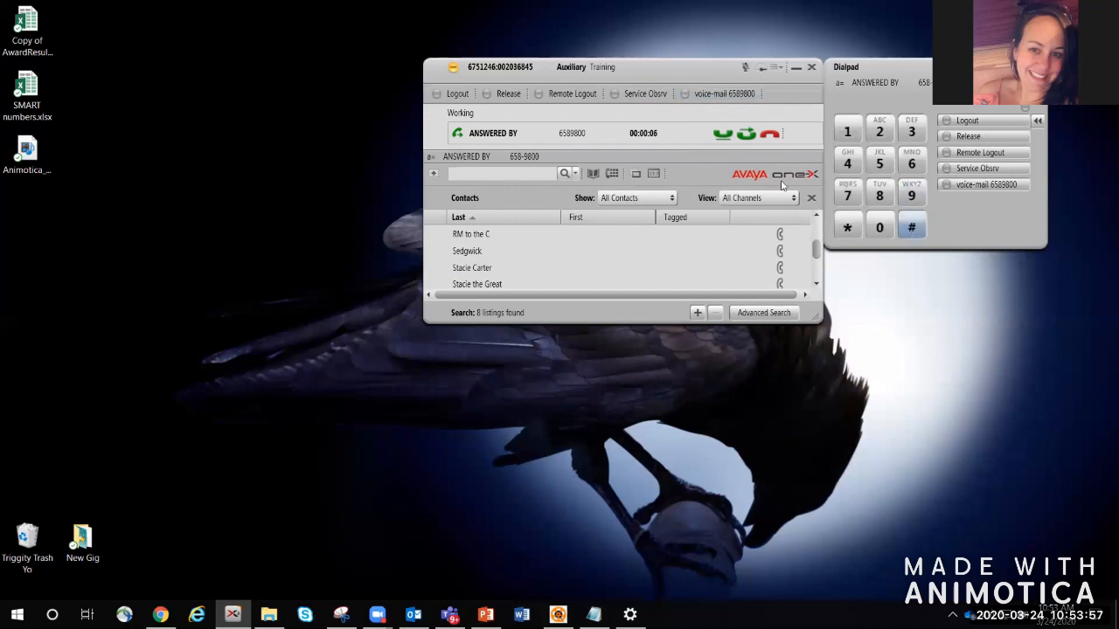
click(512, 101)
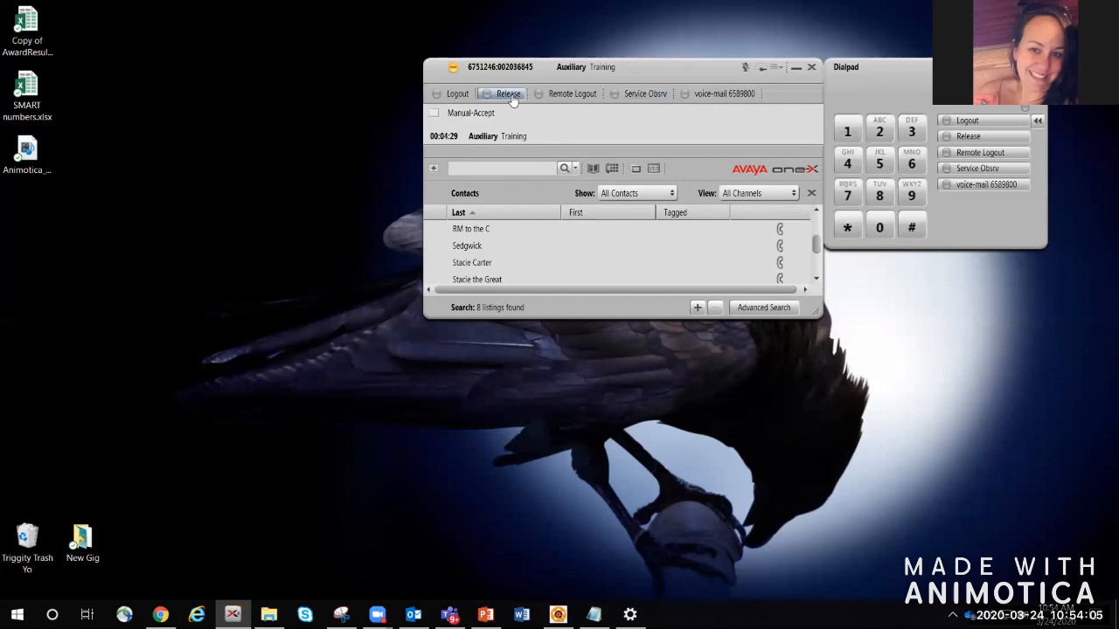
click(783, 73)
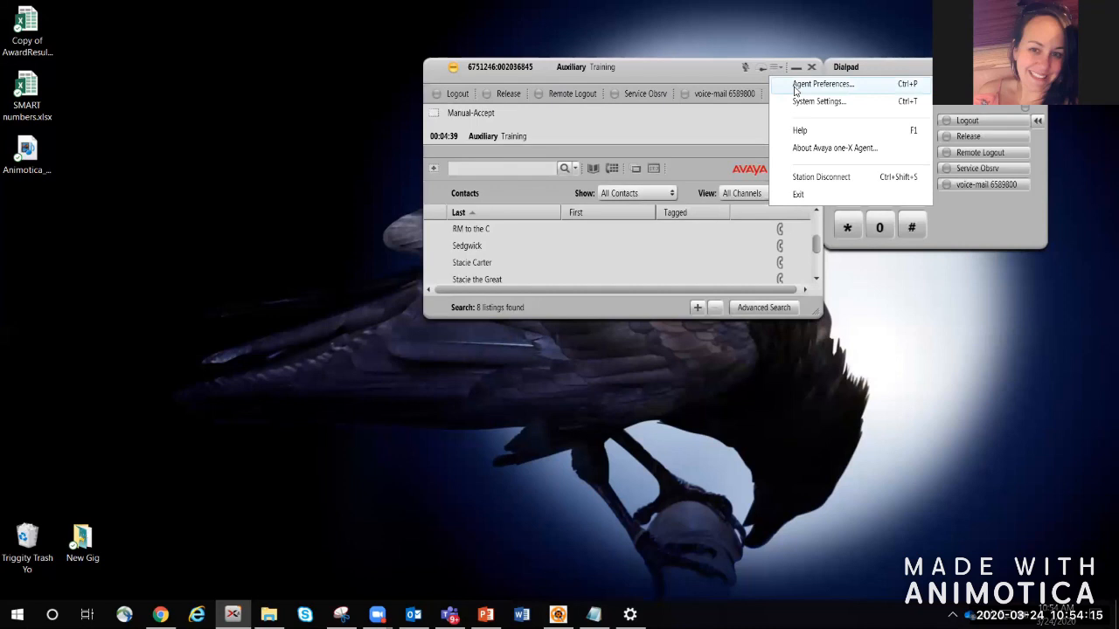
Step: Raise the Ringing volume to about half in Agent Preferences, check Call Handling and Record Greetings, and save
click(795, 86)
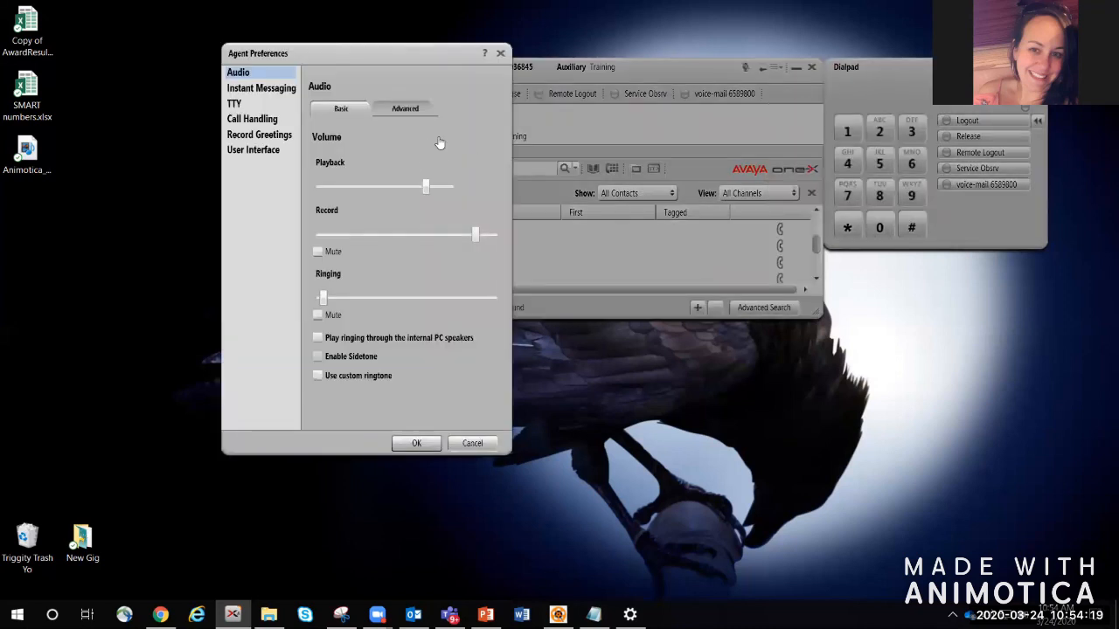
mouse_move(427, 190)
mouse_move(475, 234)
drag(324, 299, 444, 303)
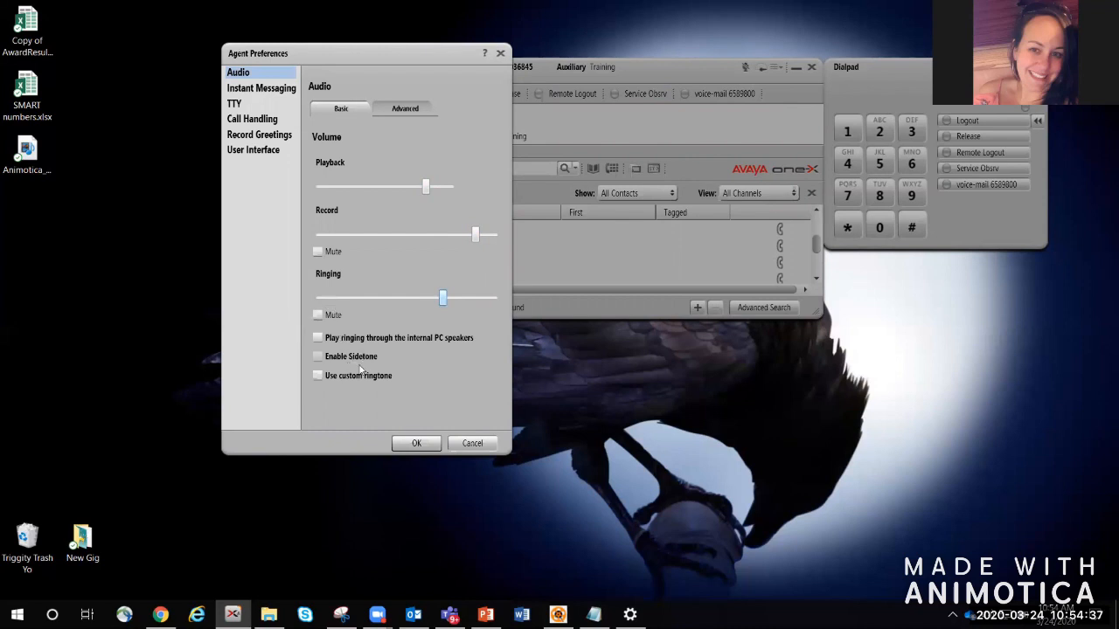
click(257, 120)
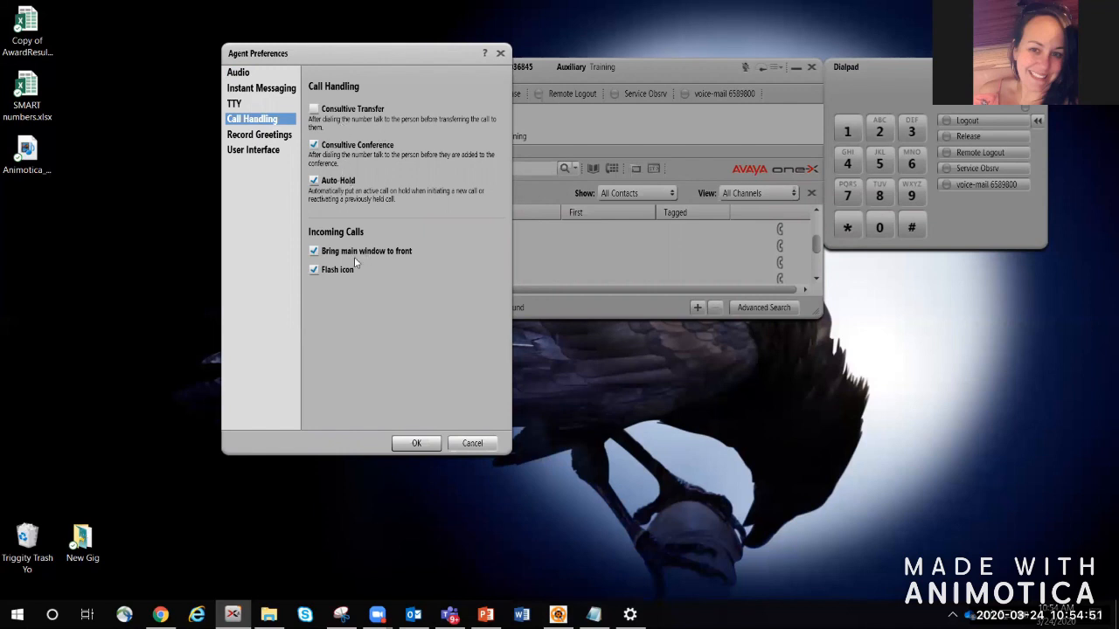
click(274, 137)
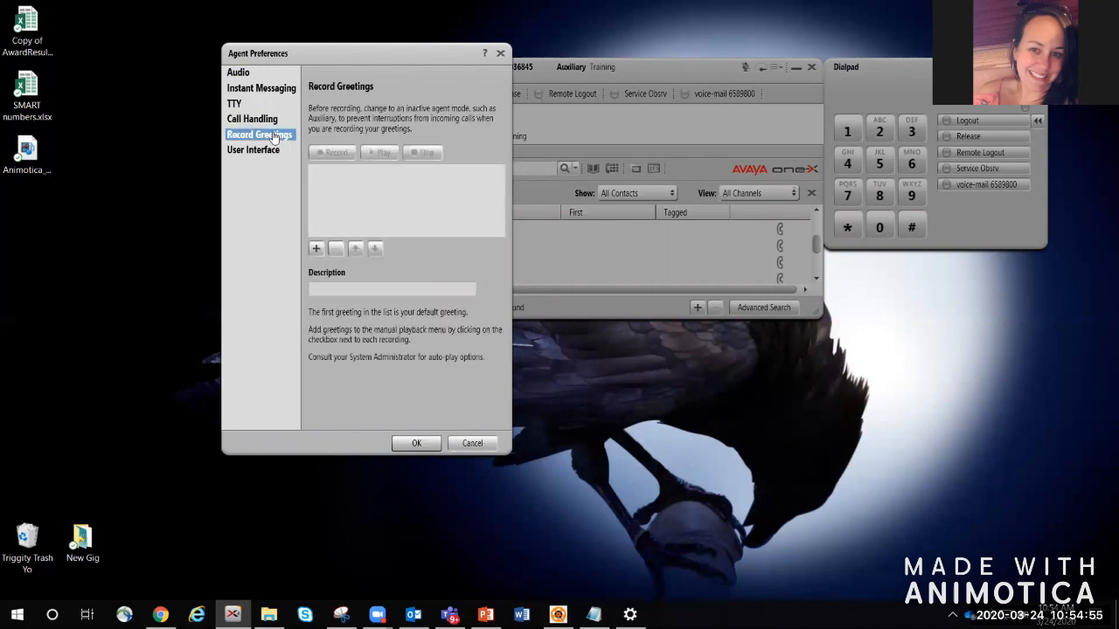
click(270, 122)
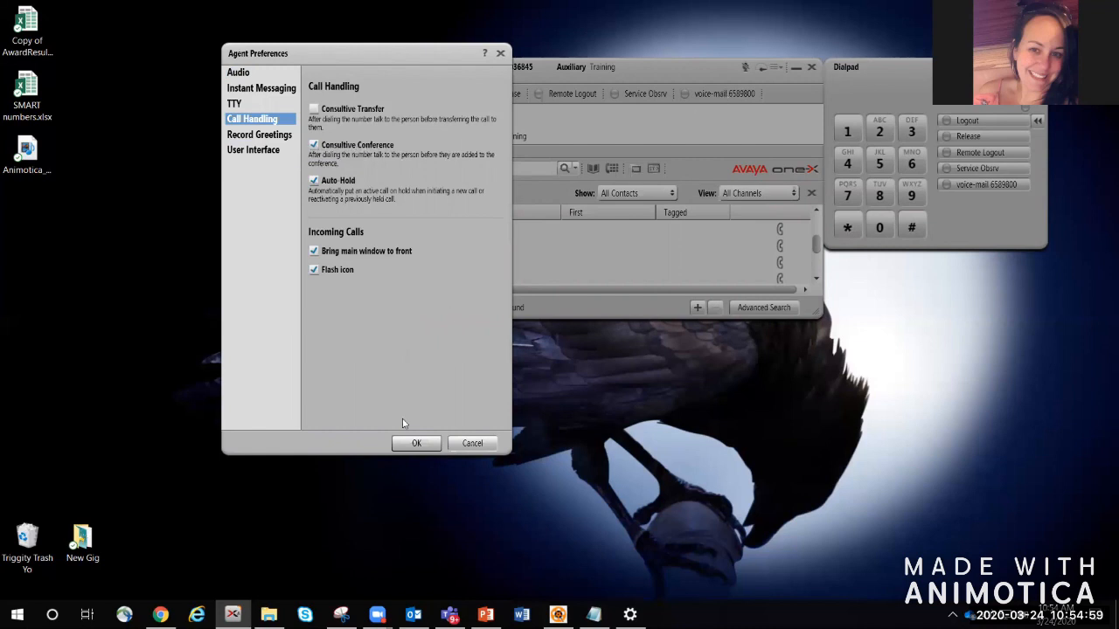
click(417, 444)
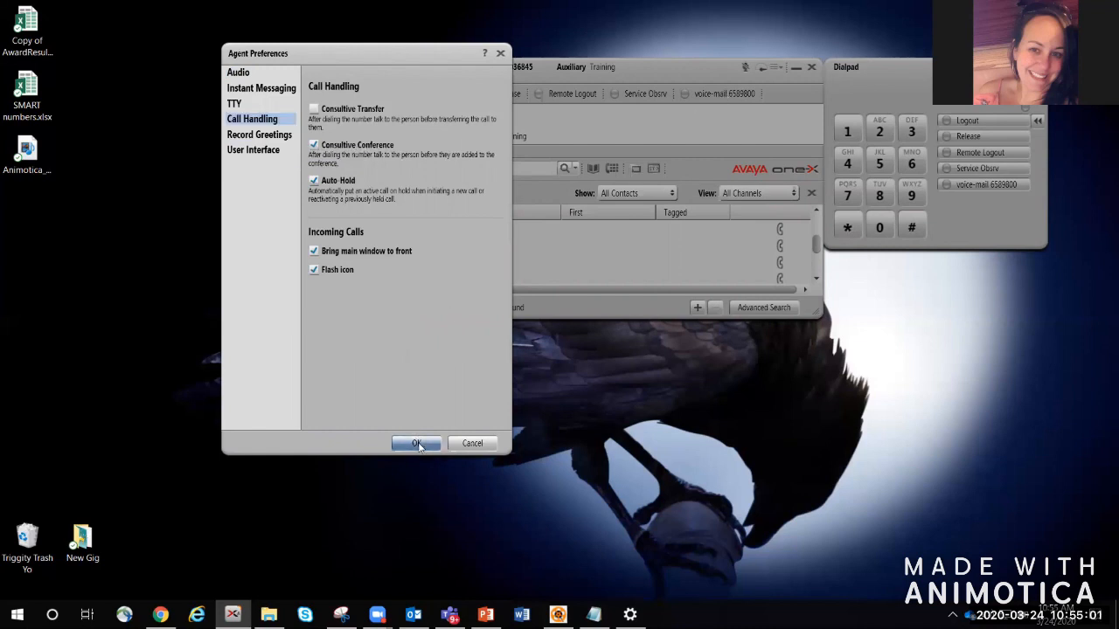
click(783, 68)
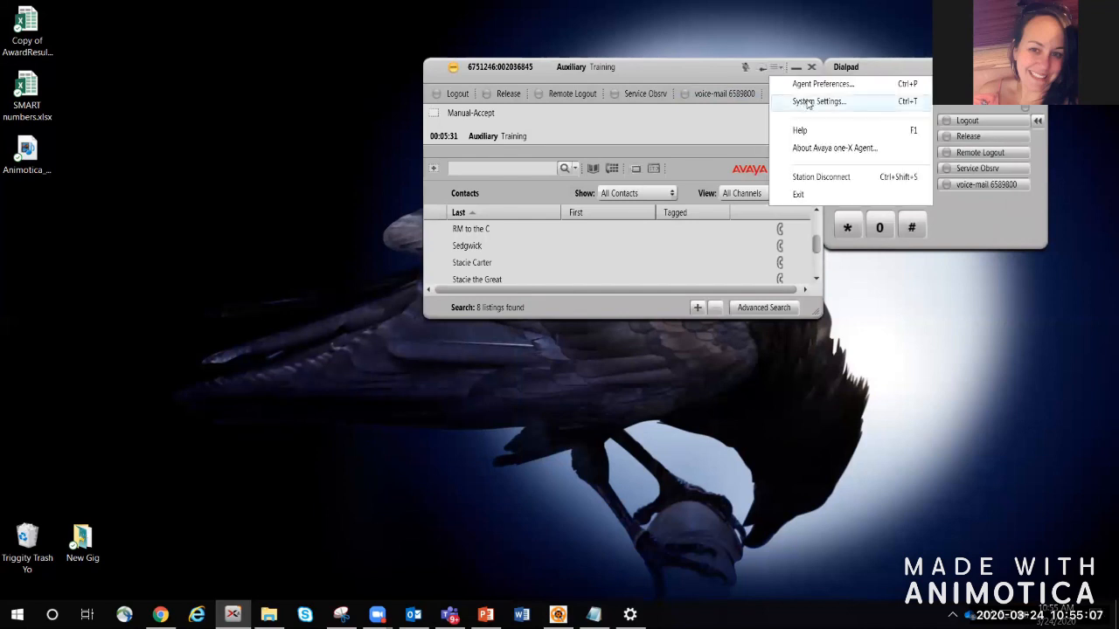
Step: In System Settings Work Handling, try Auto-Accept, keep Manual-Accept, and set ready mode to Manual In
click(806, 103)
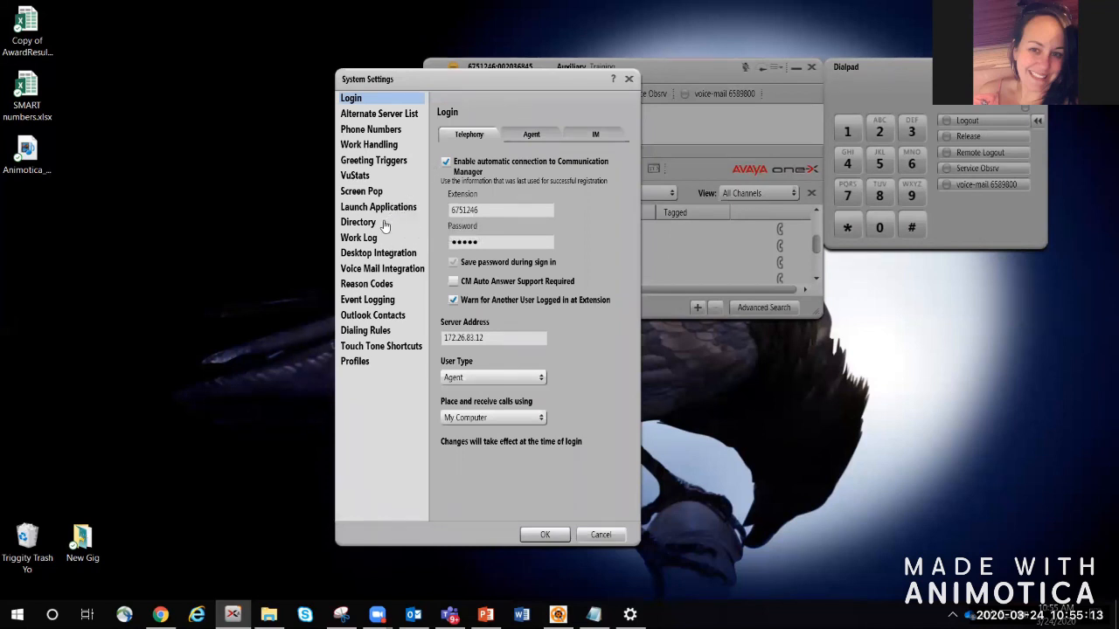
click(384, 146)
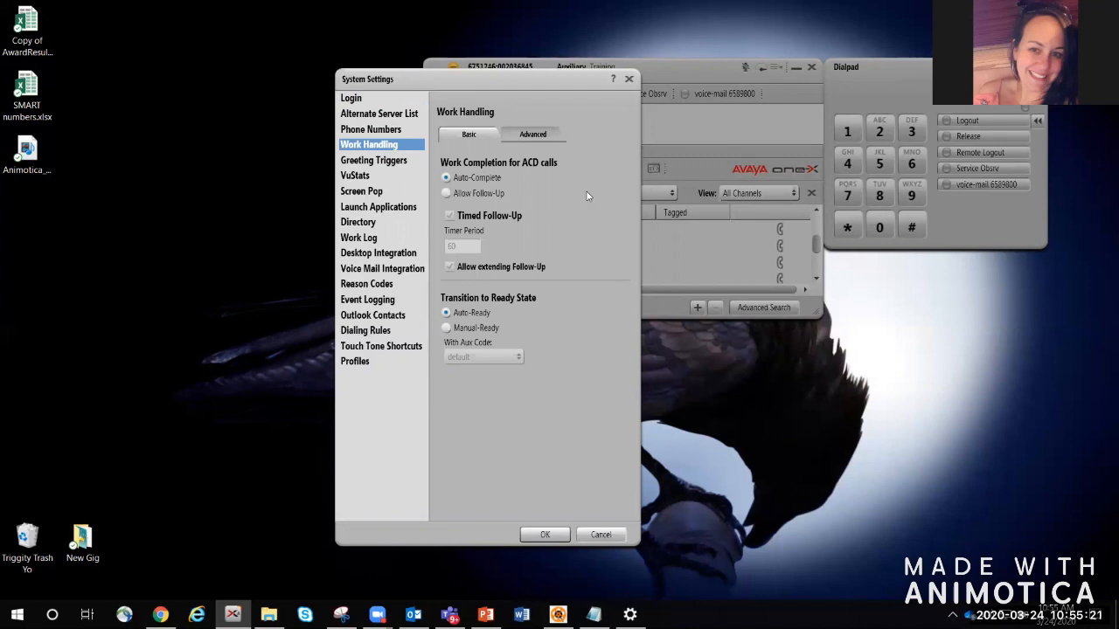
click(539, 140)
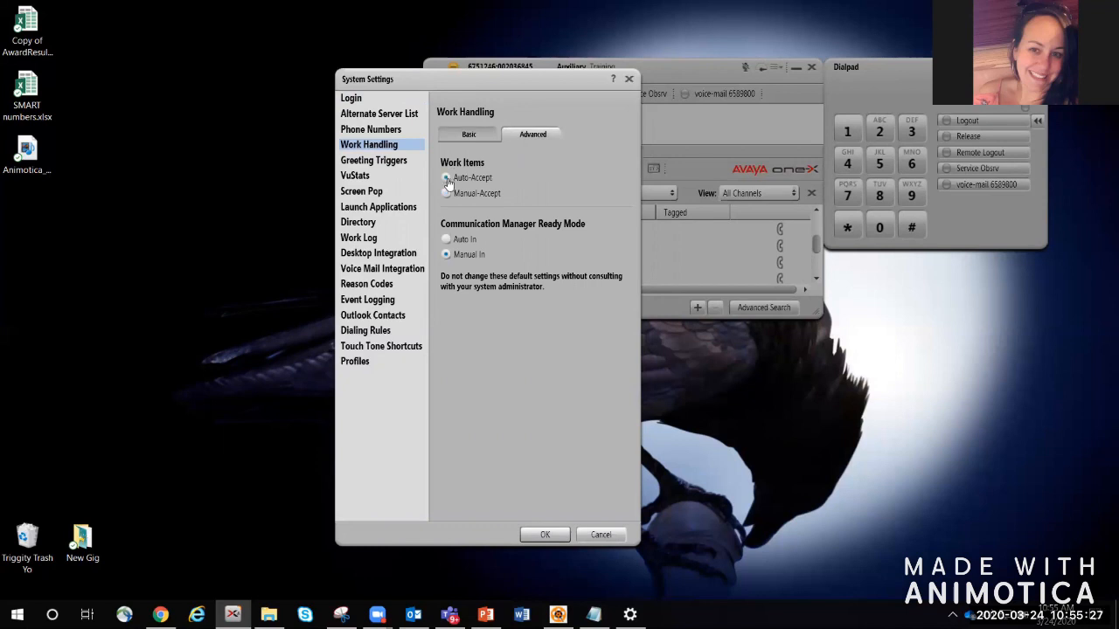
click(446, 179)
click(445, 193)
click(446, 254)
Step: Compare Basic and Advanced work handling, try Auto In, restore Manual In, then show Aux Reason Codes
click(472, 136)
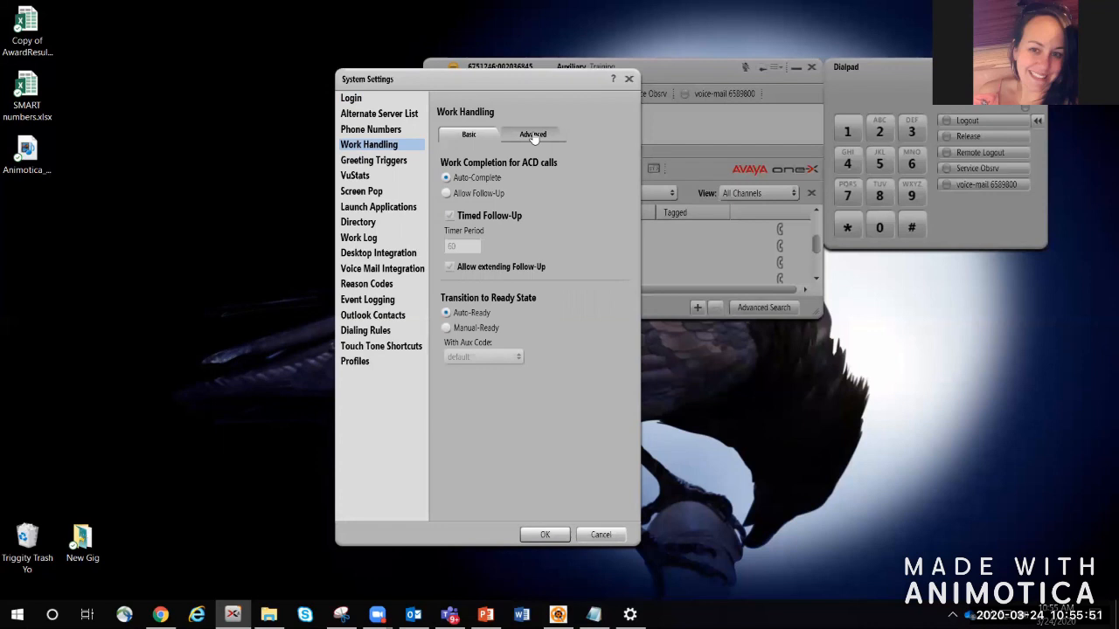
click(533, 135)
click(446, 239)
click(490, 138)
click(530, 137)
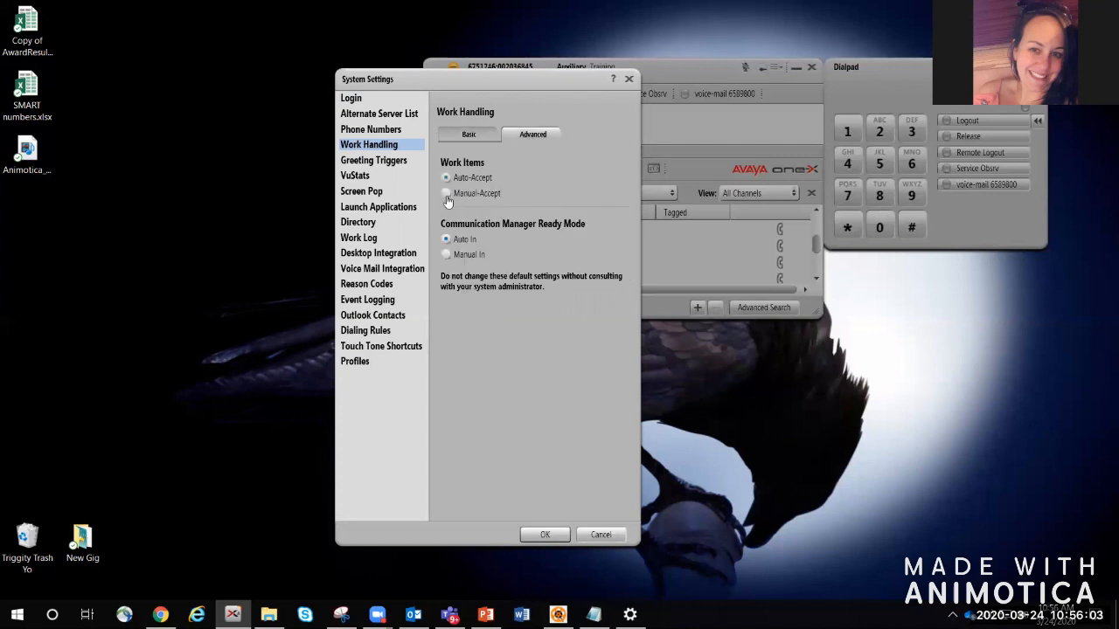
click(467, 136)
click(525, 138)
click(447, 254)
click(390, 288)
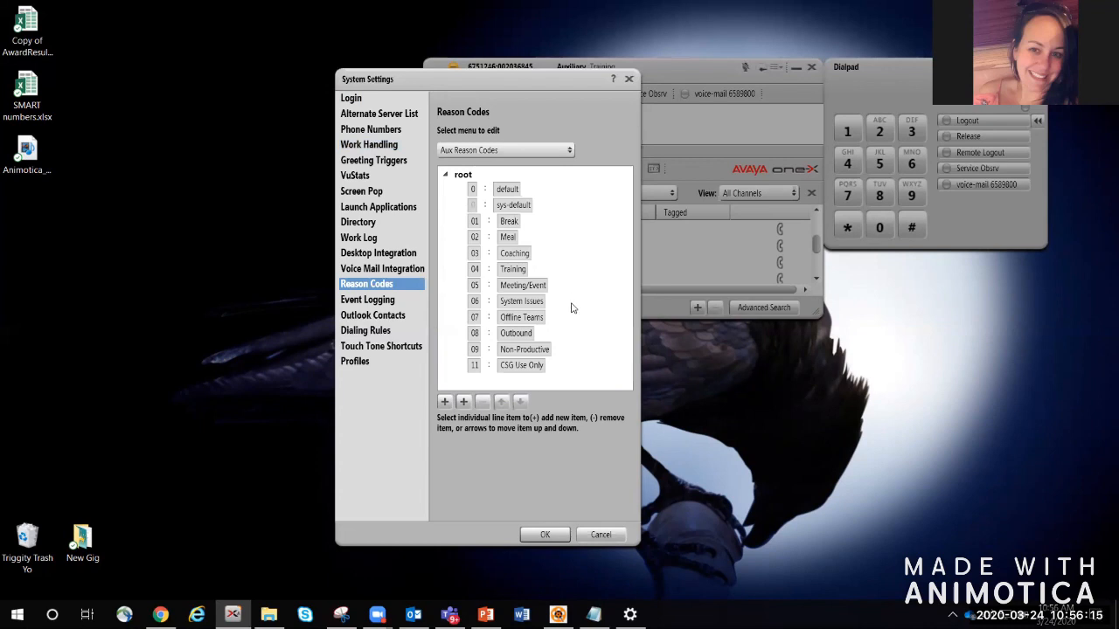
Step: Look over the Coaching and Non-Productive reason codes, then close System Settings with OK
click(517, 254)
click(509, 349)
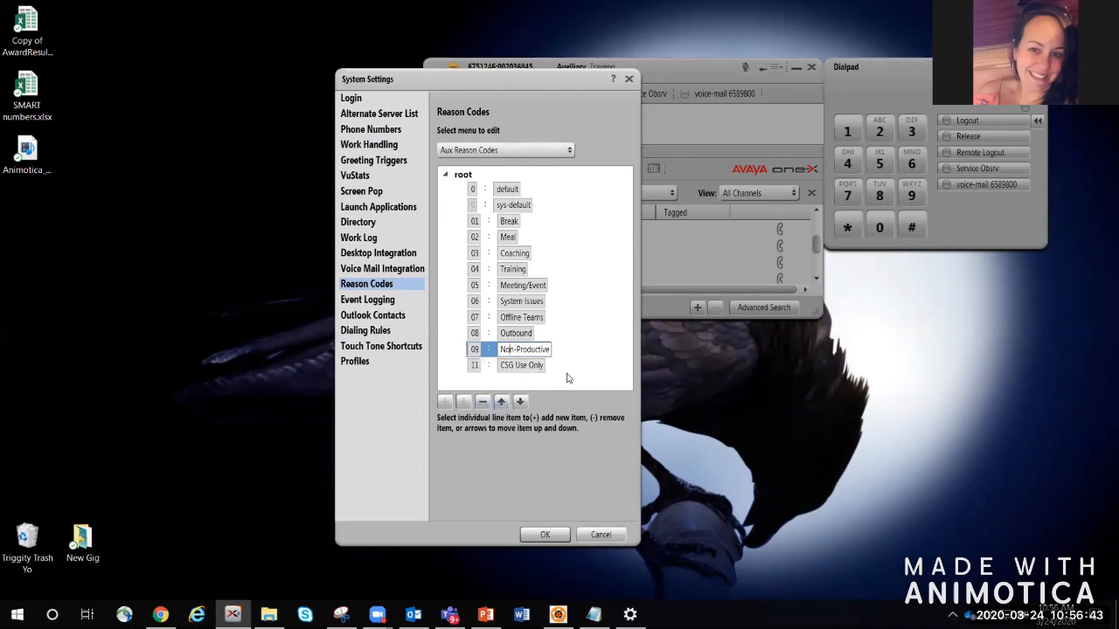
click(549, 535)
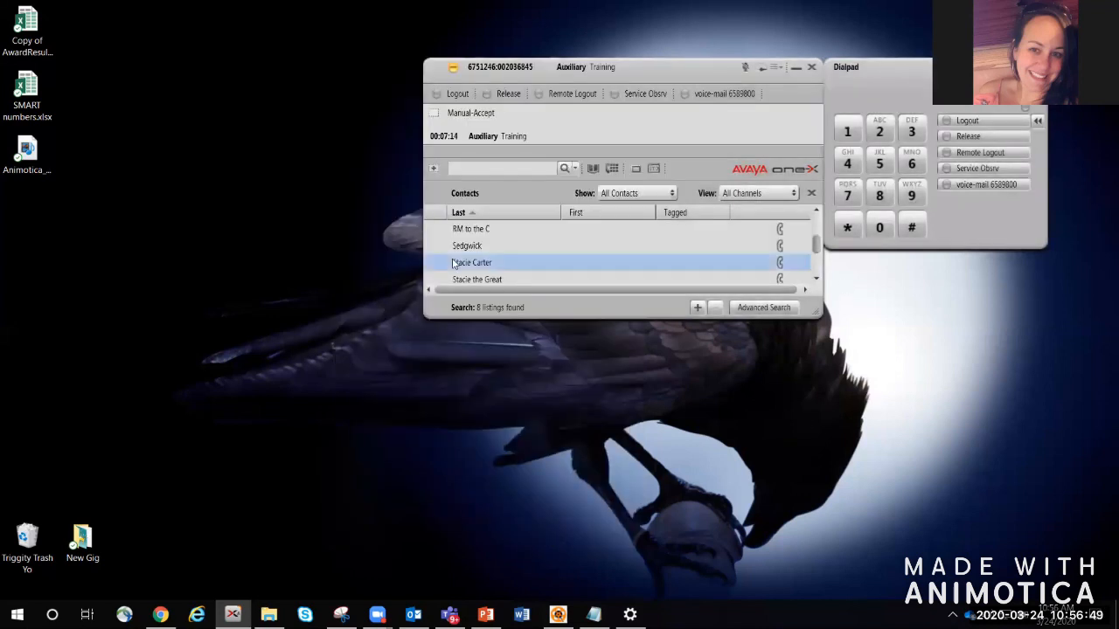
Step: Show today's Work Log through VuStats instead of contacts, and bring up the dialpad's window options
click(636, 168)
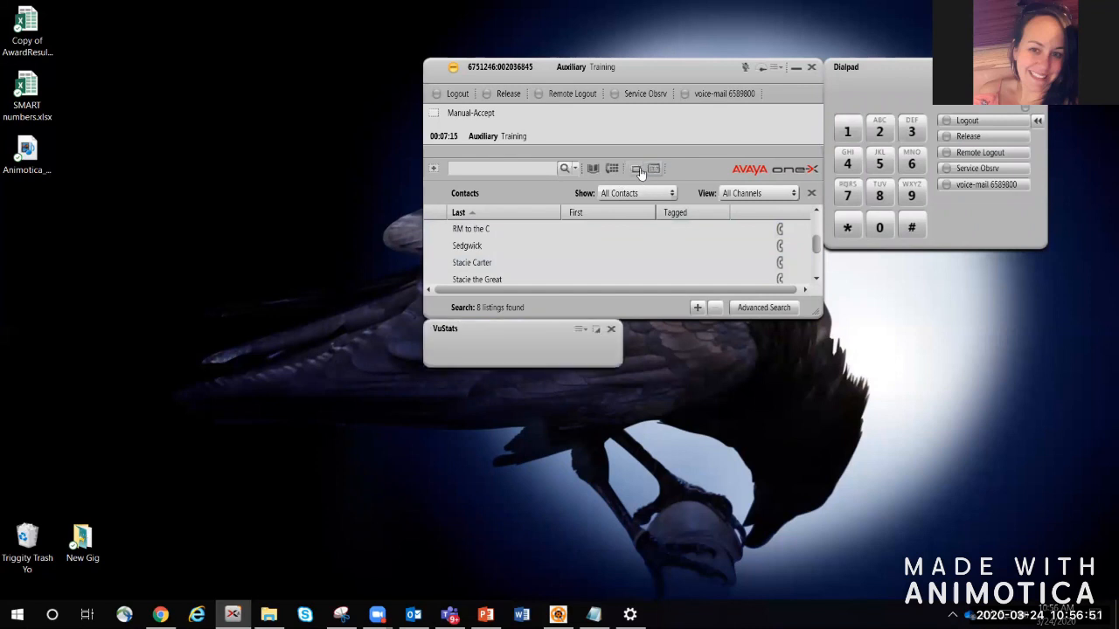
click(653, 169)
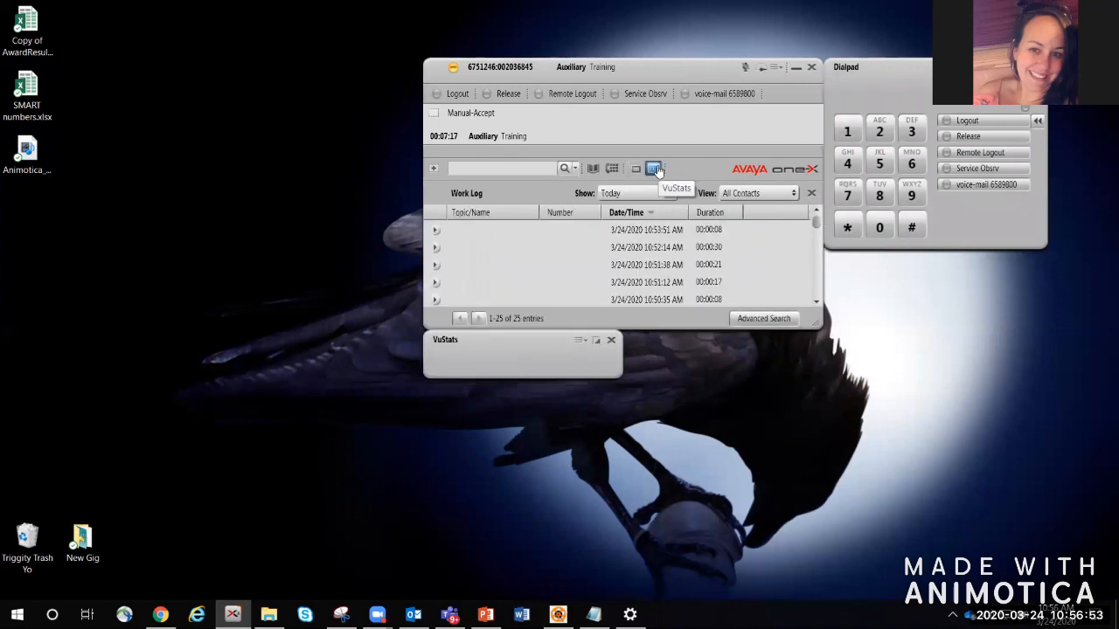
click(653, 168)
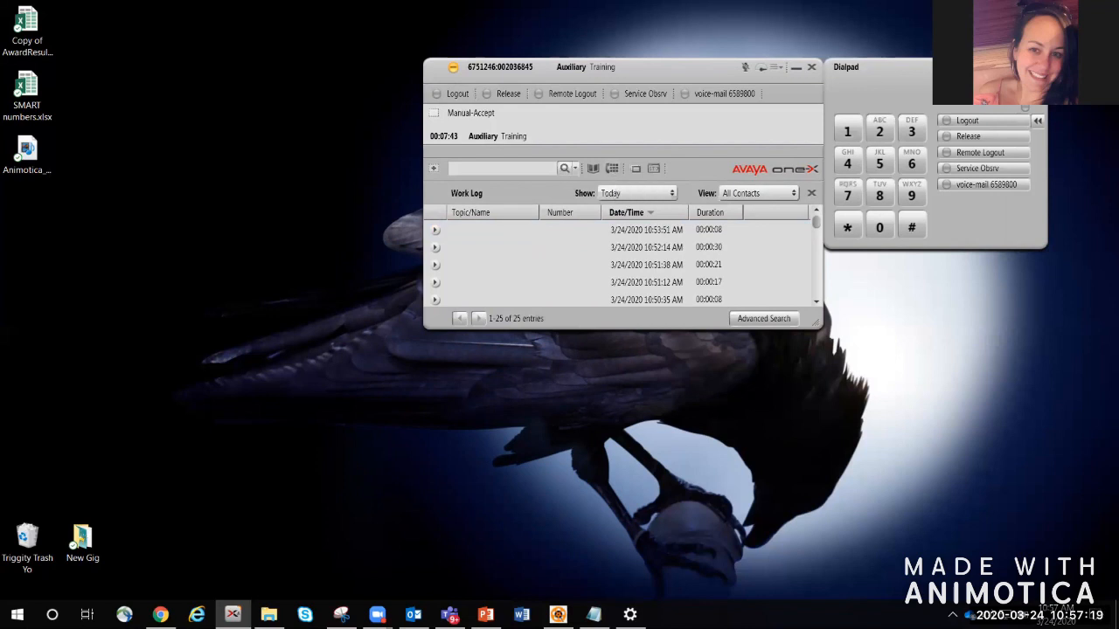
click(1001, 67)
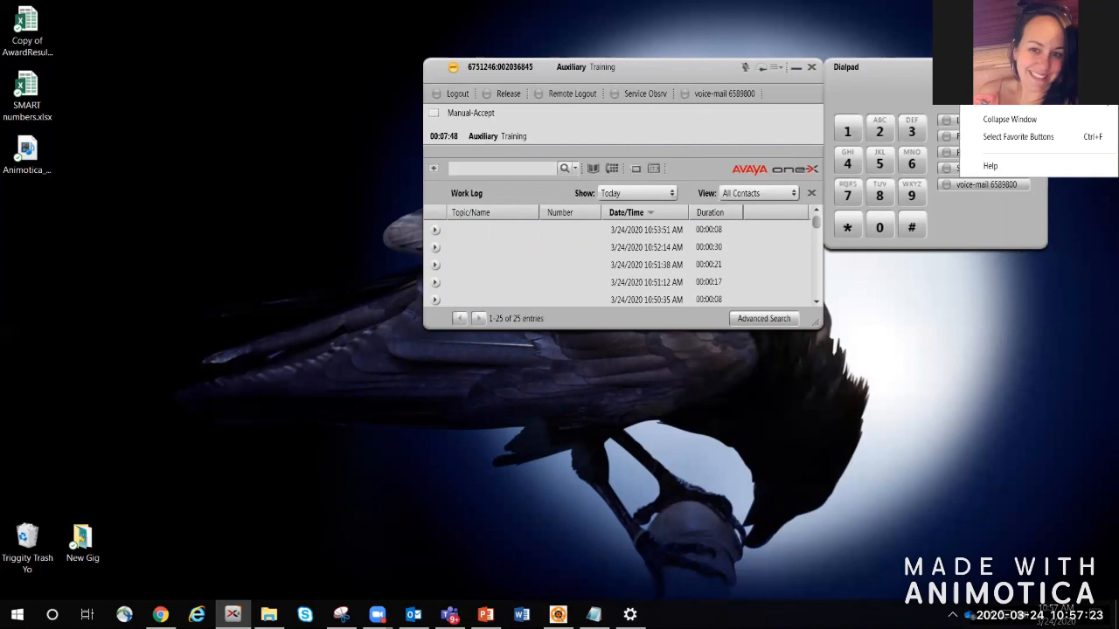
Step: Review the Favorite Buttons list, keeping Logout, and confirm it with AfterCall left unchecked
click(1019, 138)
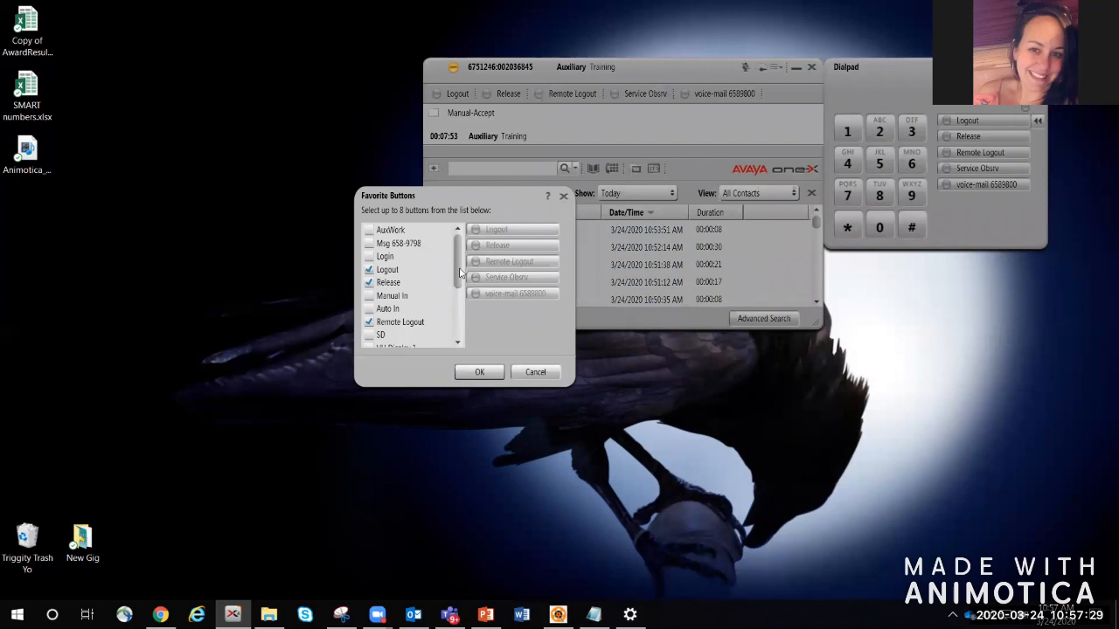
scroll(459, 273, down, 1)
scroll(459, 272, up, 1)
scroll(469, 311, down, 2)
scroll(468, 313, down, 1)
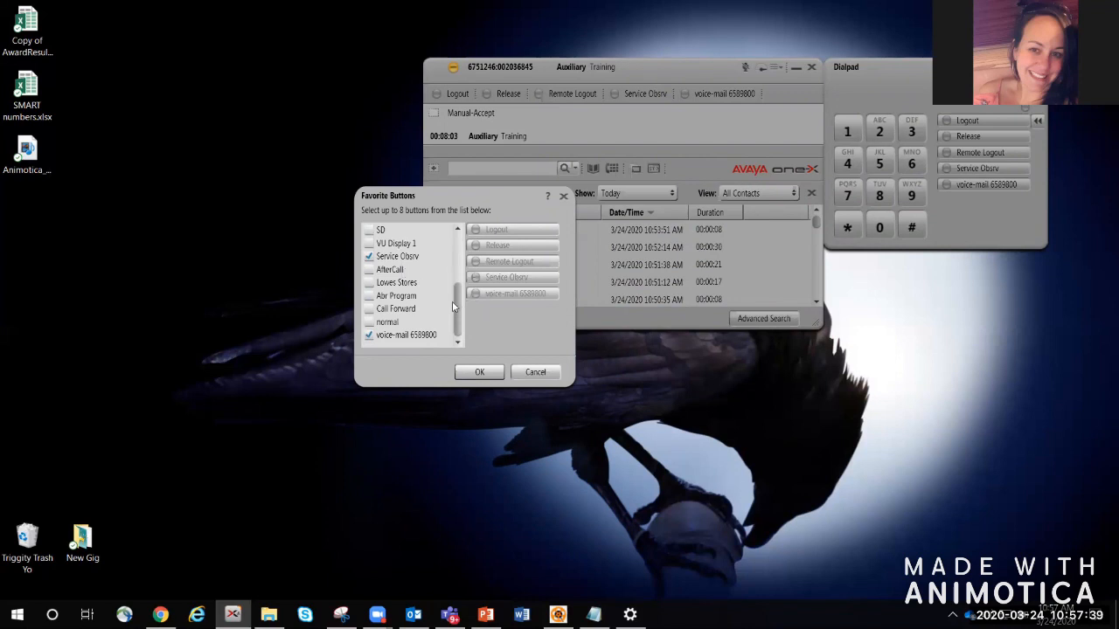
drag(456, 306, 462, 241)
click(369, 269)
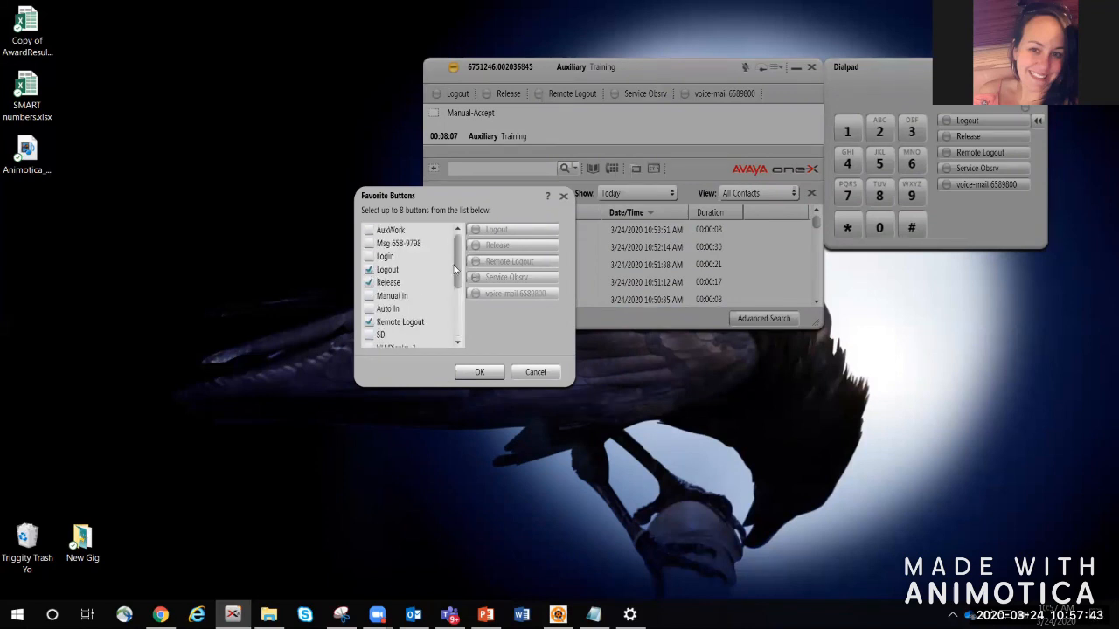
drag(453, 267, 468, 323)
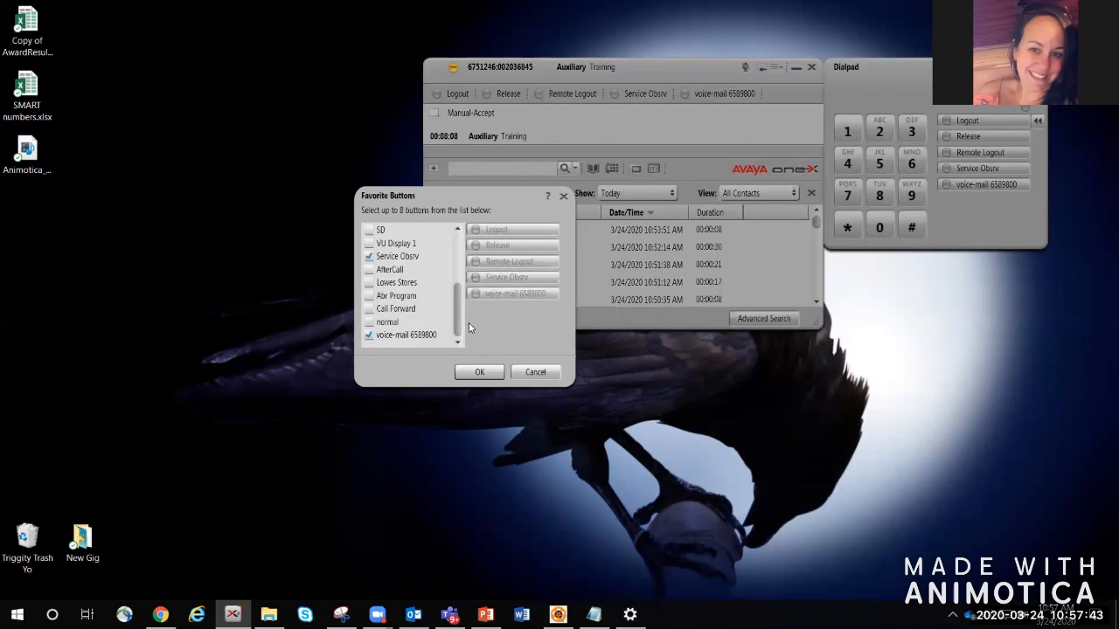
click(370, 271)
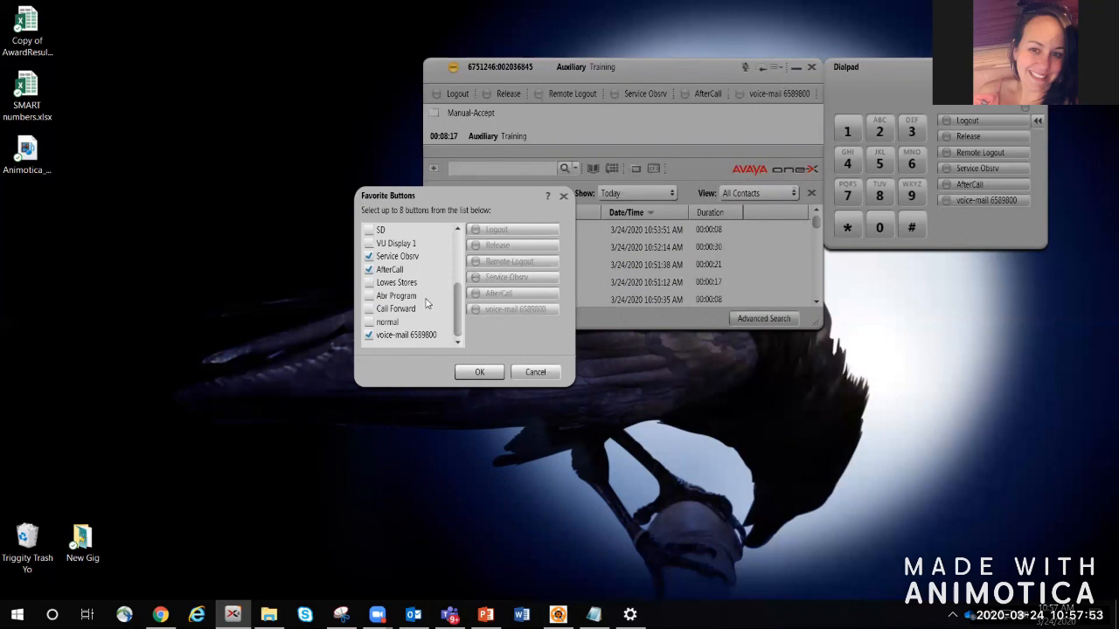
click(370, 270)
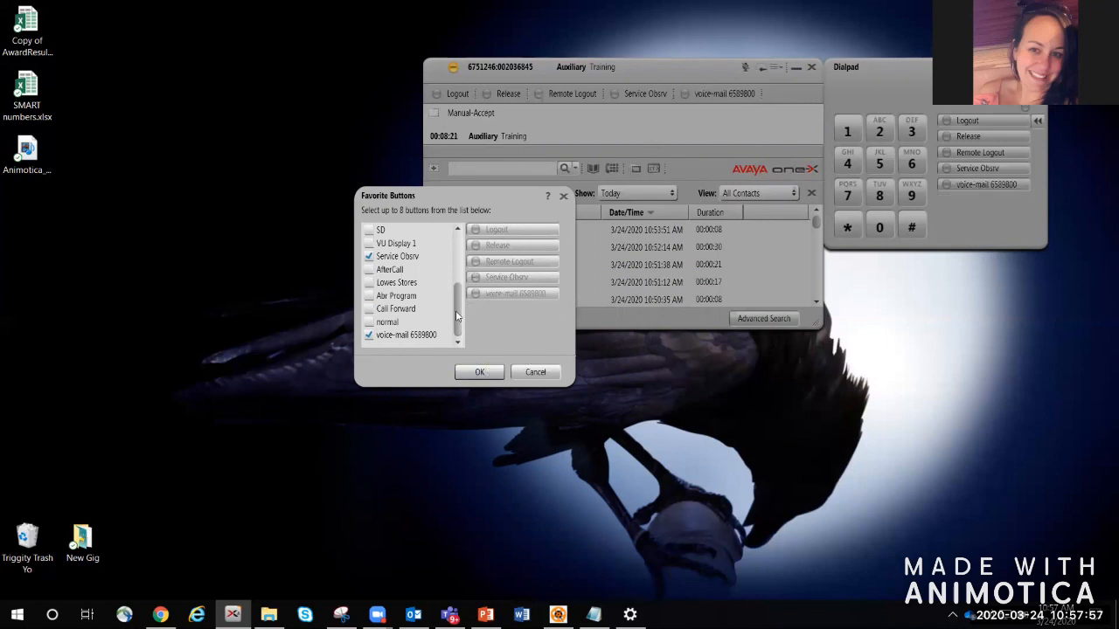
drag(458, 316, 458, 262)
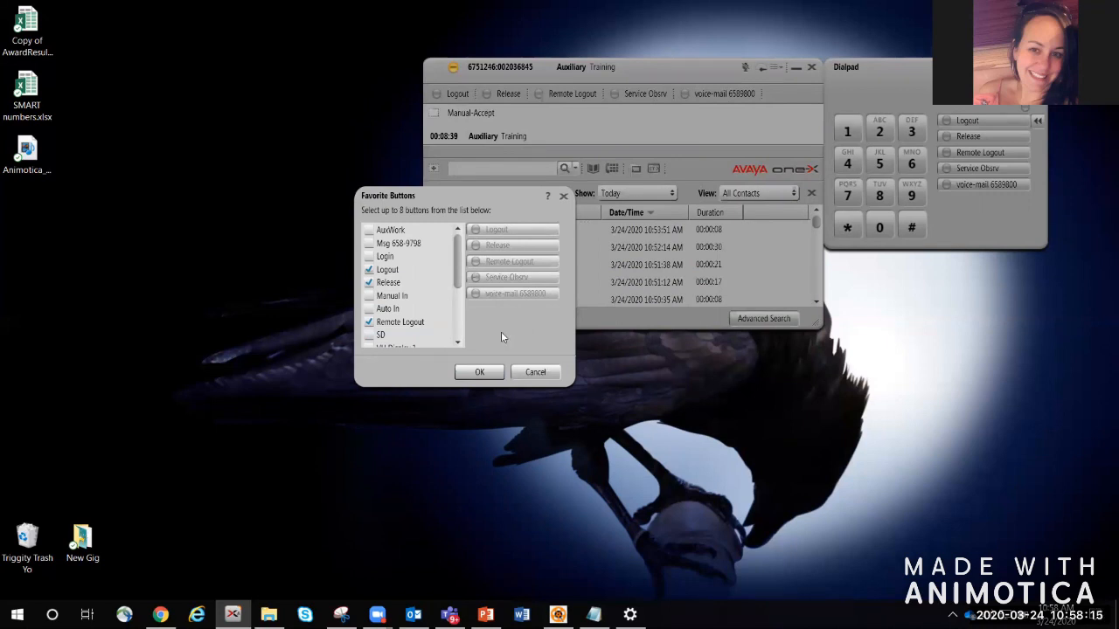
click(479, 372)
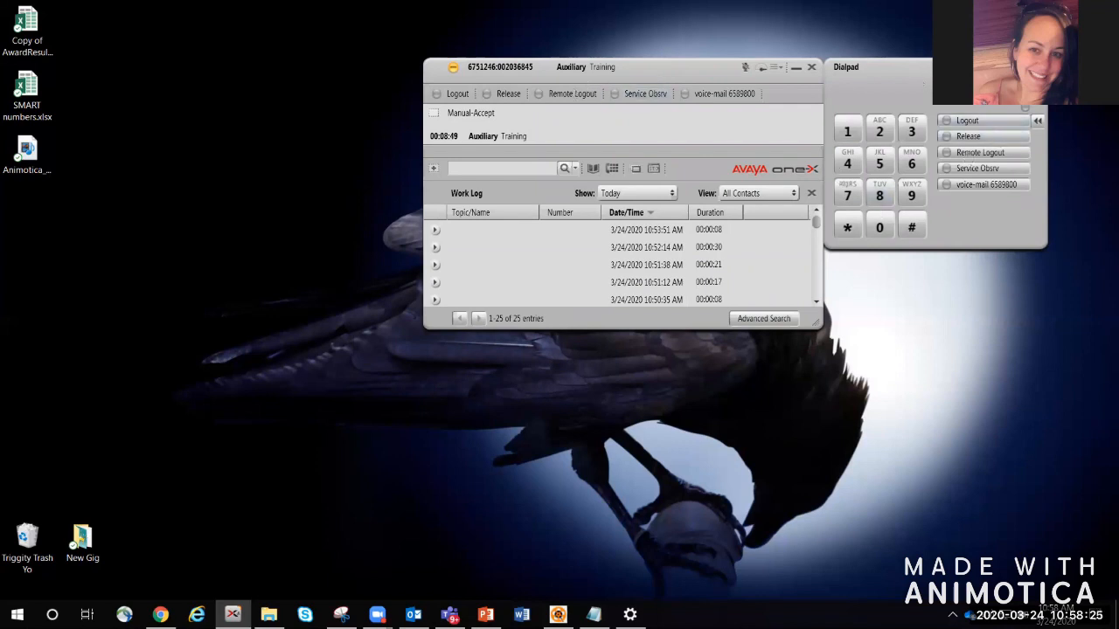
Step: Reopen Select Favorite Buttons from the dialpad options, check AfterCall and confirm with OK
click(1009, 67)
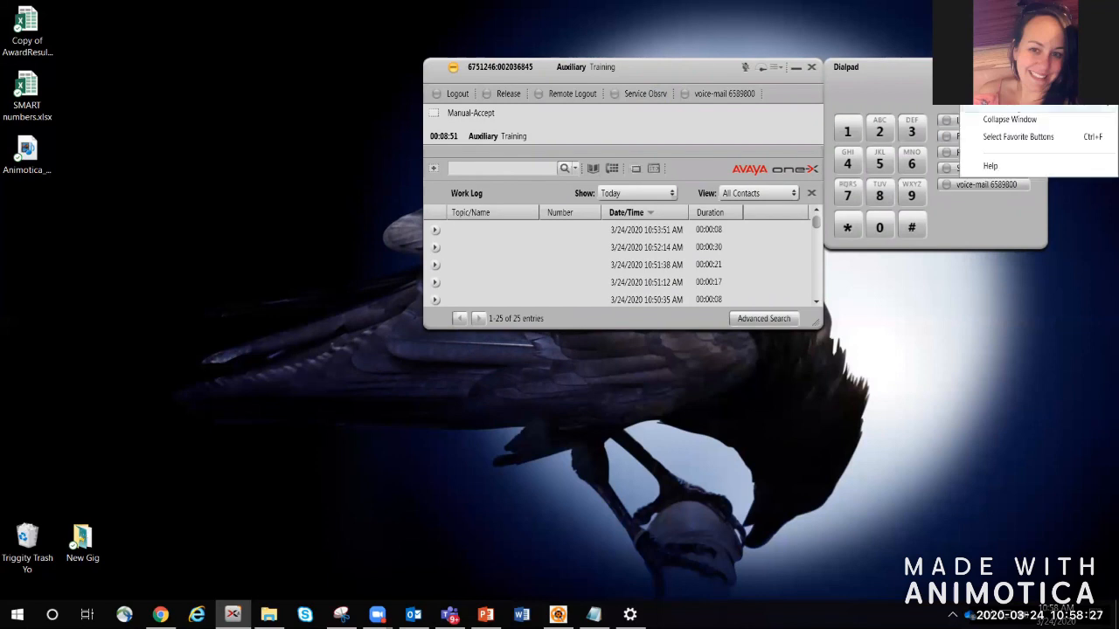
click(1022, 139)
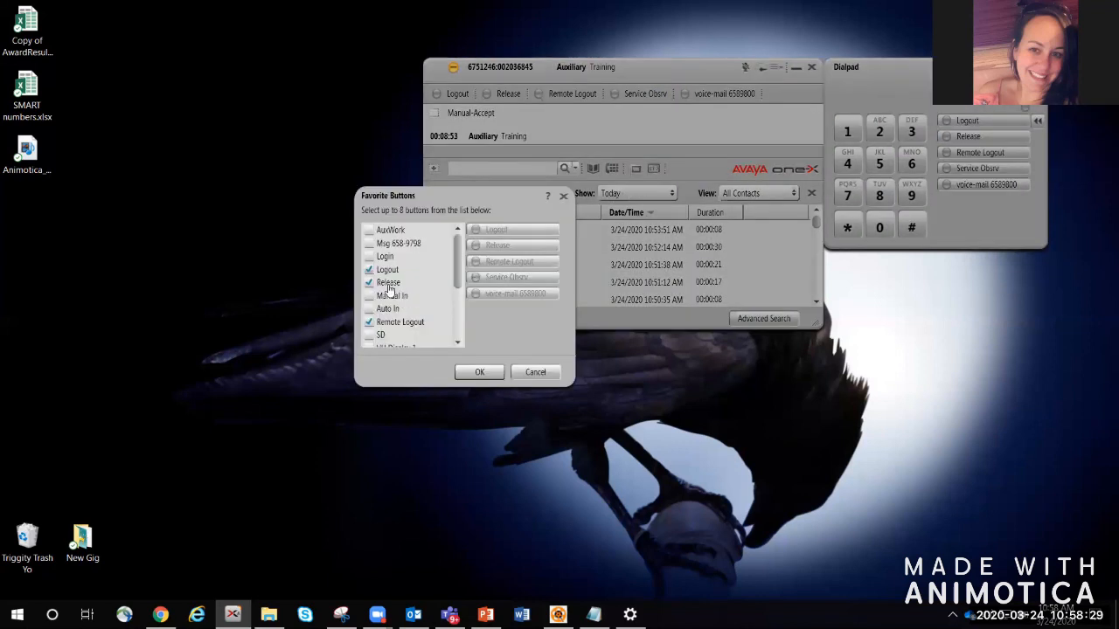
scroll(458, 271, down, 2)
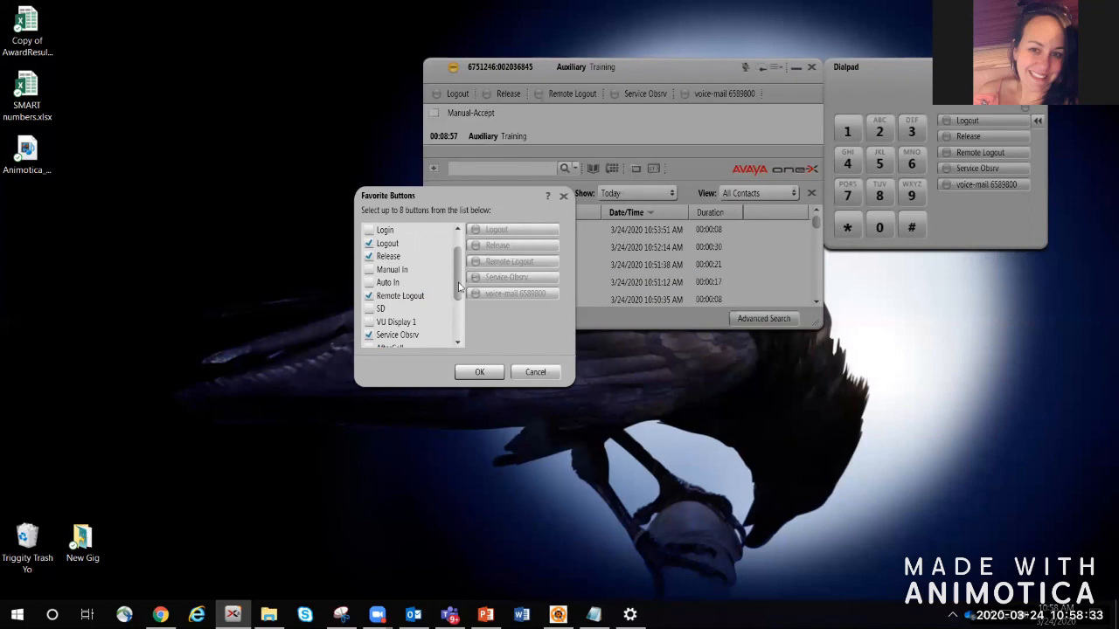
scroll(459, 287, down, 3)
click(369, 308)
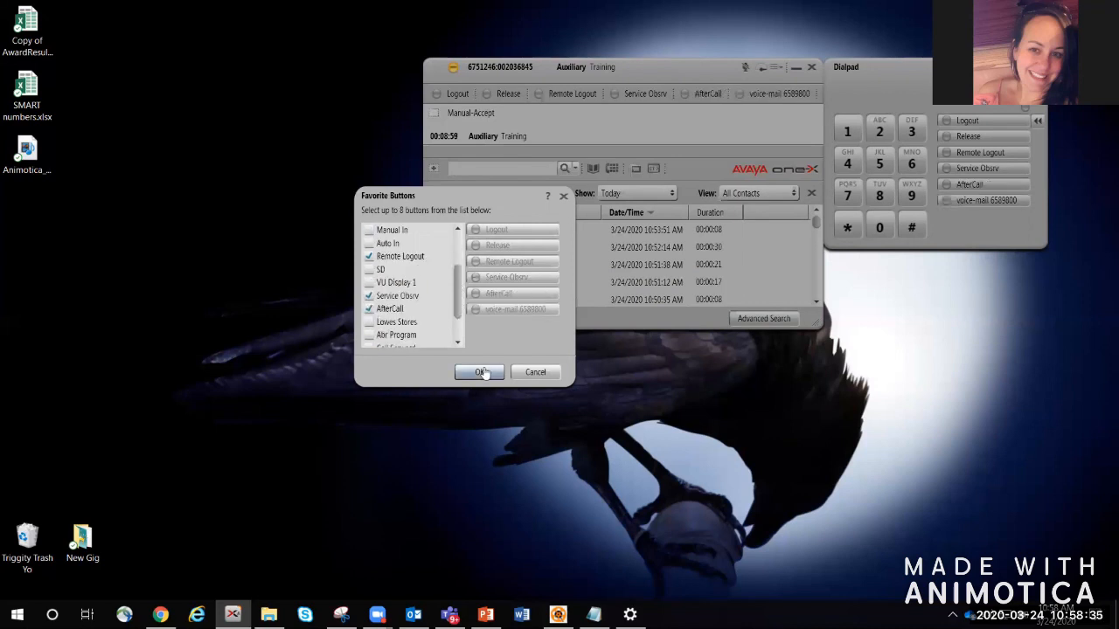
click(480, 373)
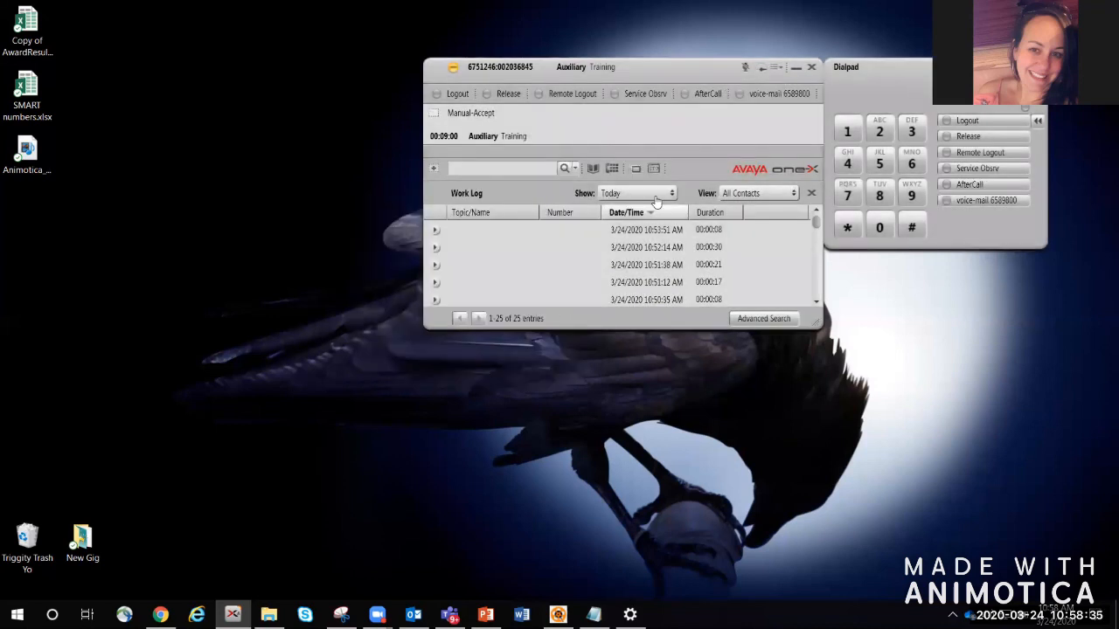
Step: Place a call to a contact picked from the Contacts list
click(592, 169)
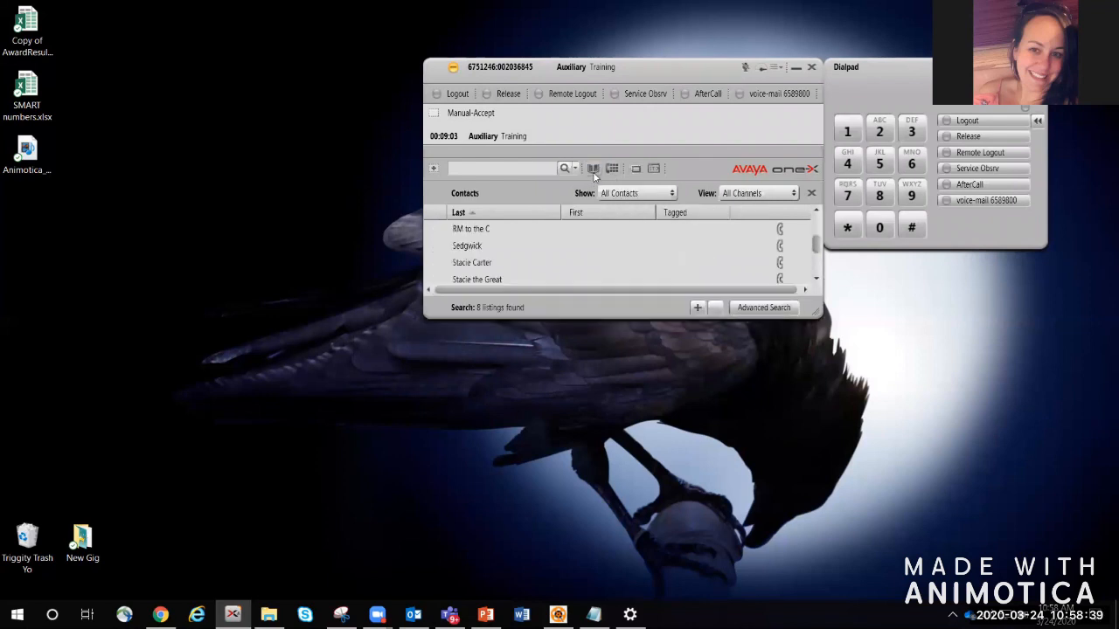
click(780, 264)
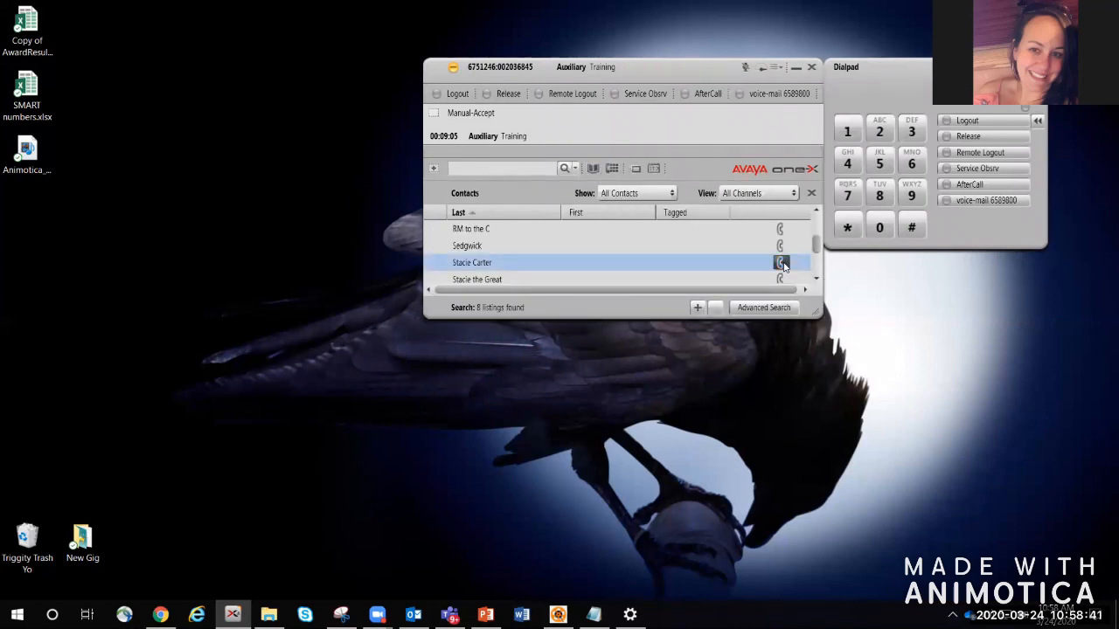
click(781, 264)
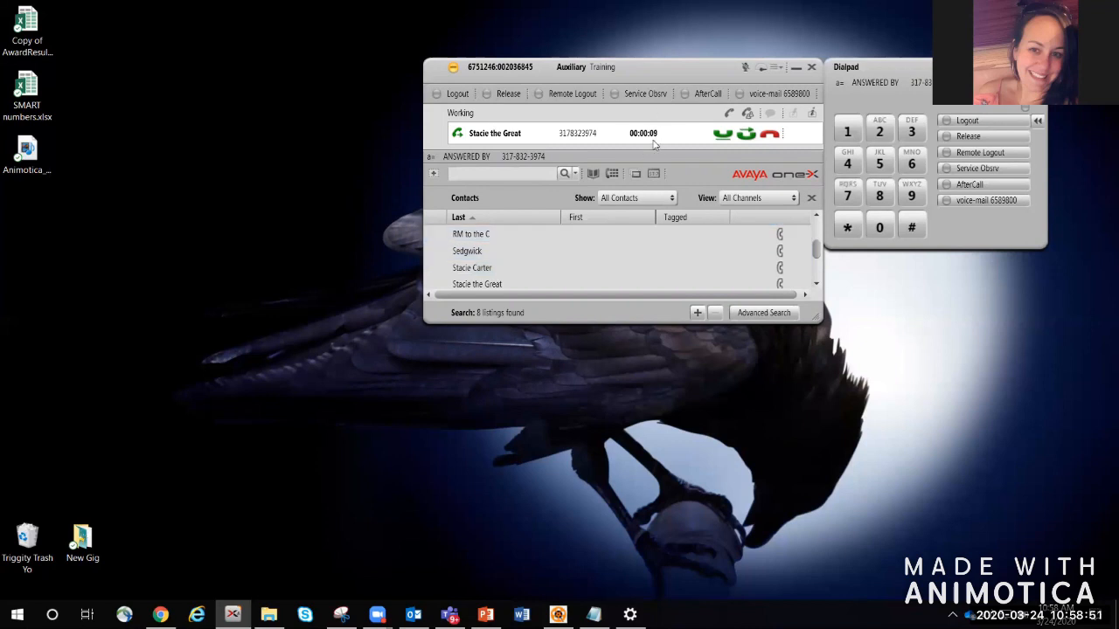
Step: Hold and resume the call, request AfterCall, then hang up
click(722, 135)
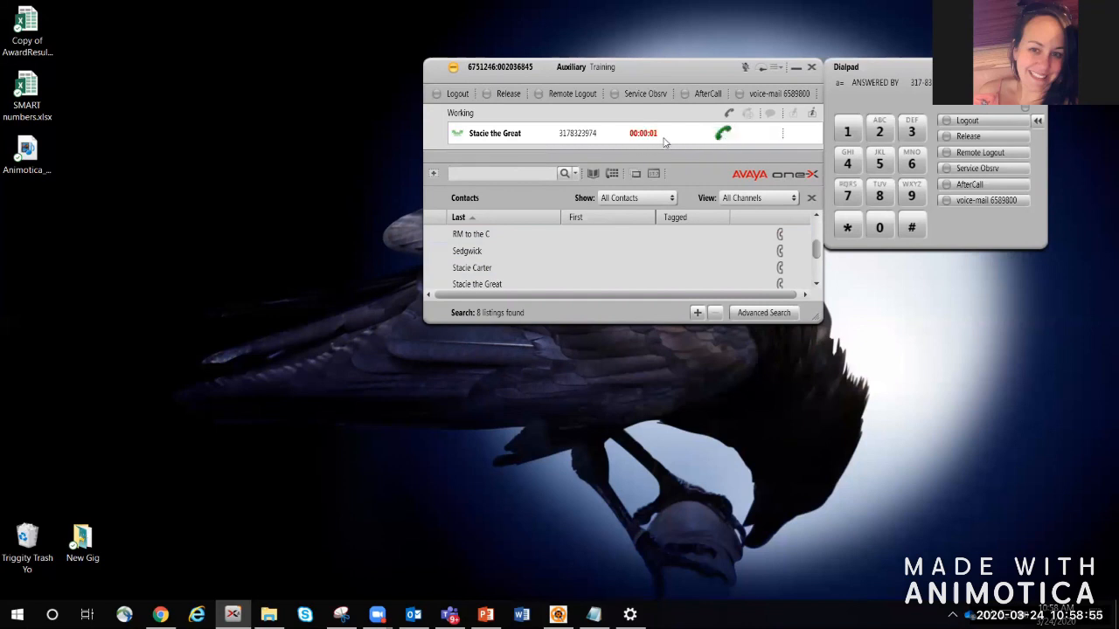
click(722, 135)
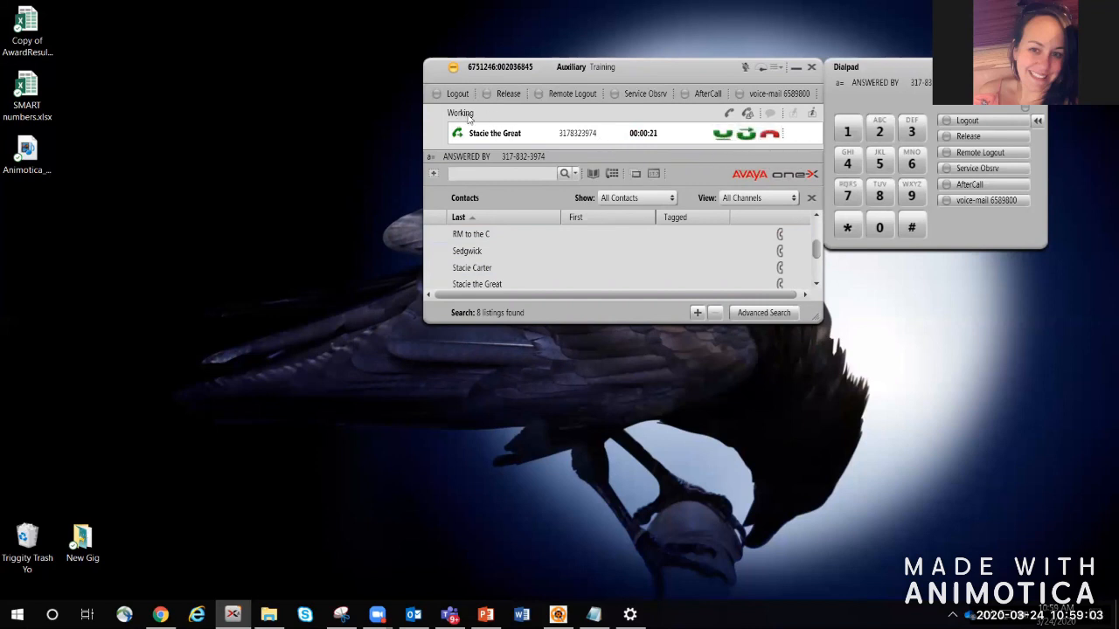
click(687, 98)
click(510, 95)
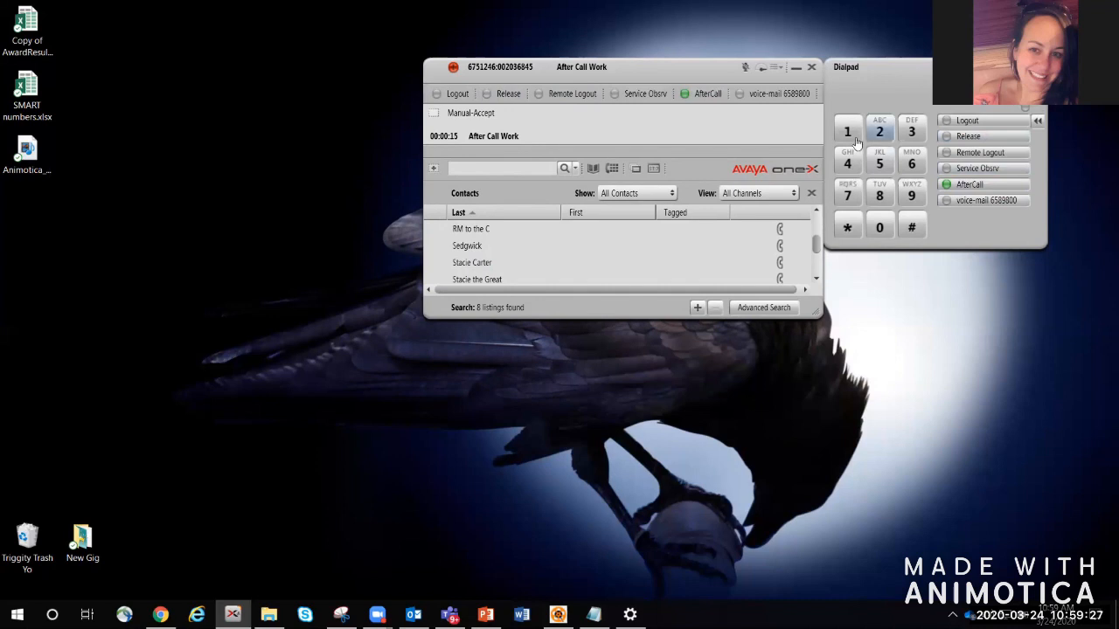
Step: Close the dialpad and switch the agent state to Auxiliary 01: Break
click(612, 168)
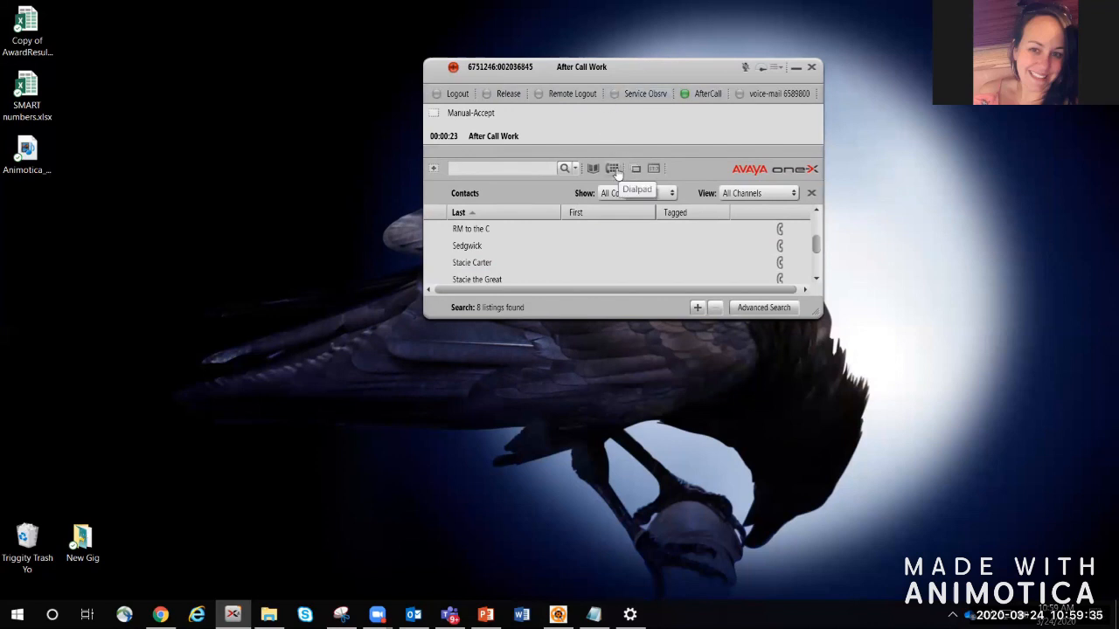
click(453, 69)
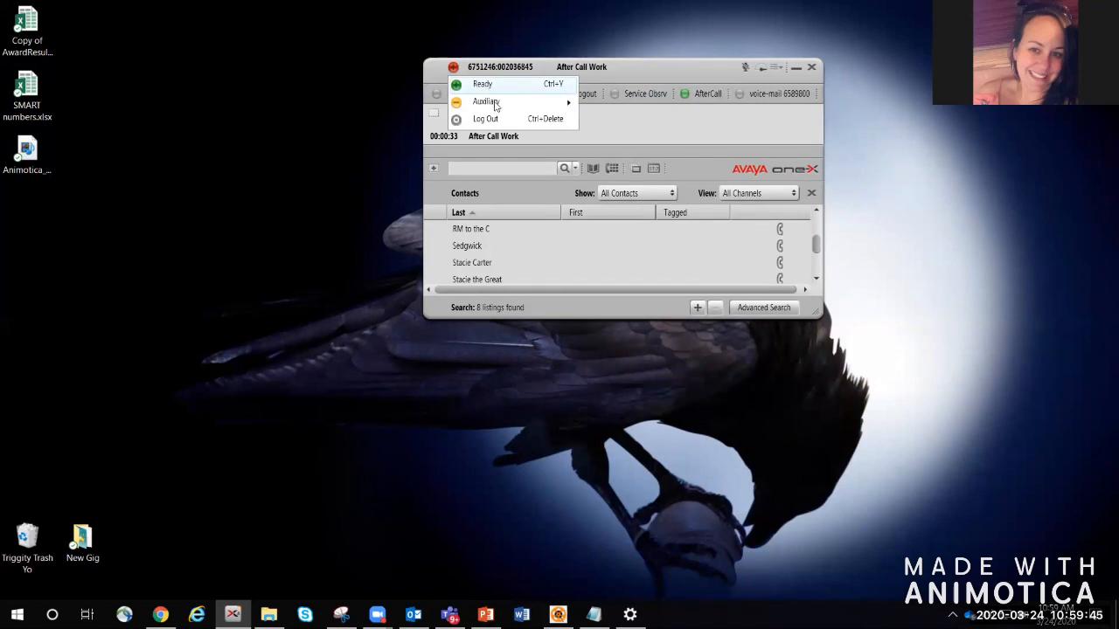
mouse_move(494, 103)
click(619, 123)
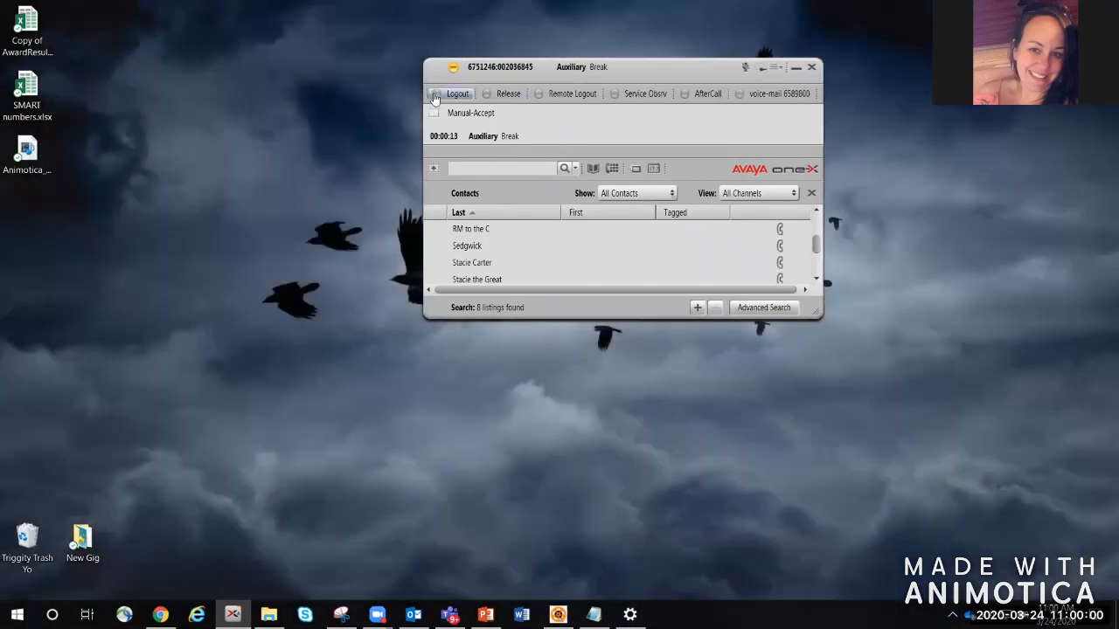
Step: Log the agent out with the Logout favorite, release the line, and exit the application
click(435, 95)
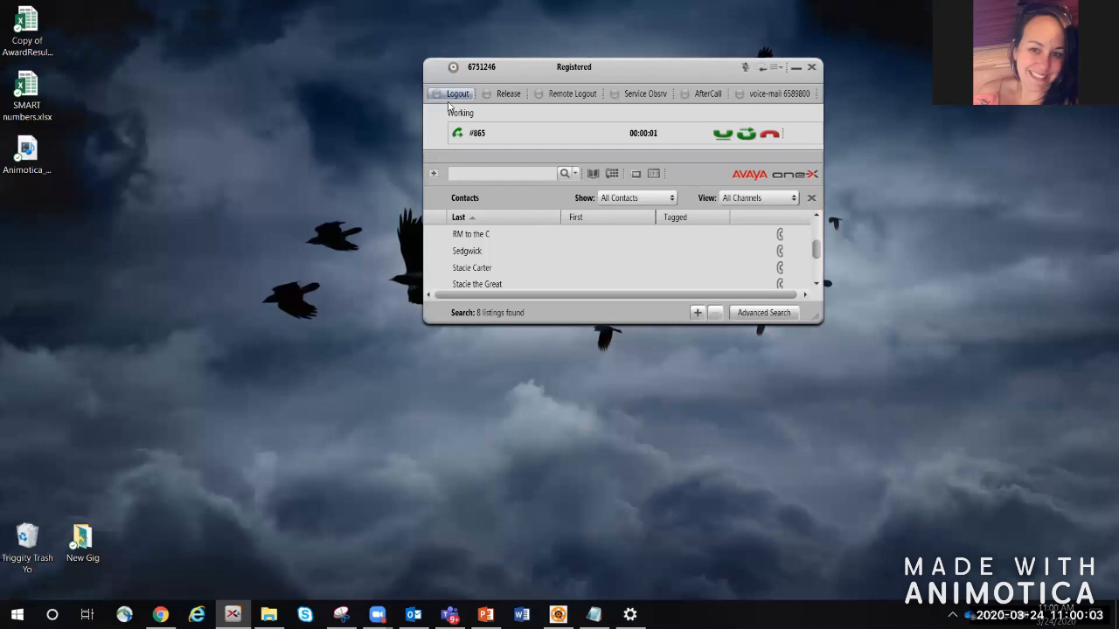
click(500, 95)
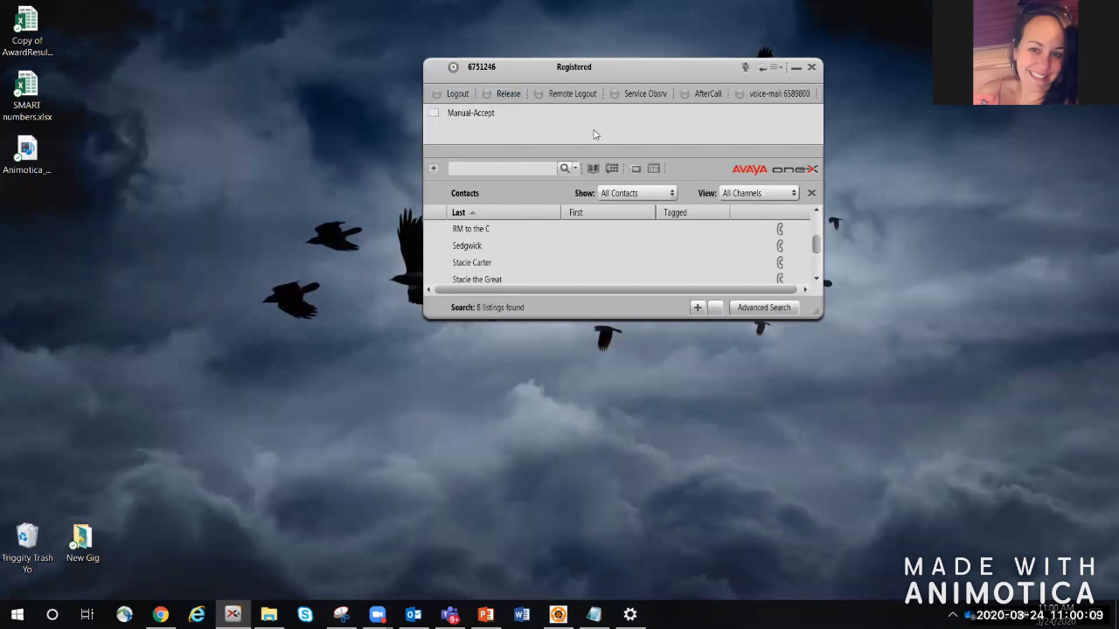
click(812, 73)
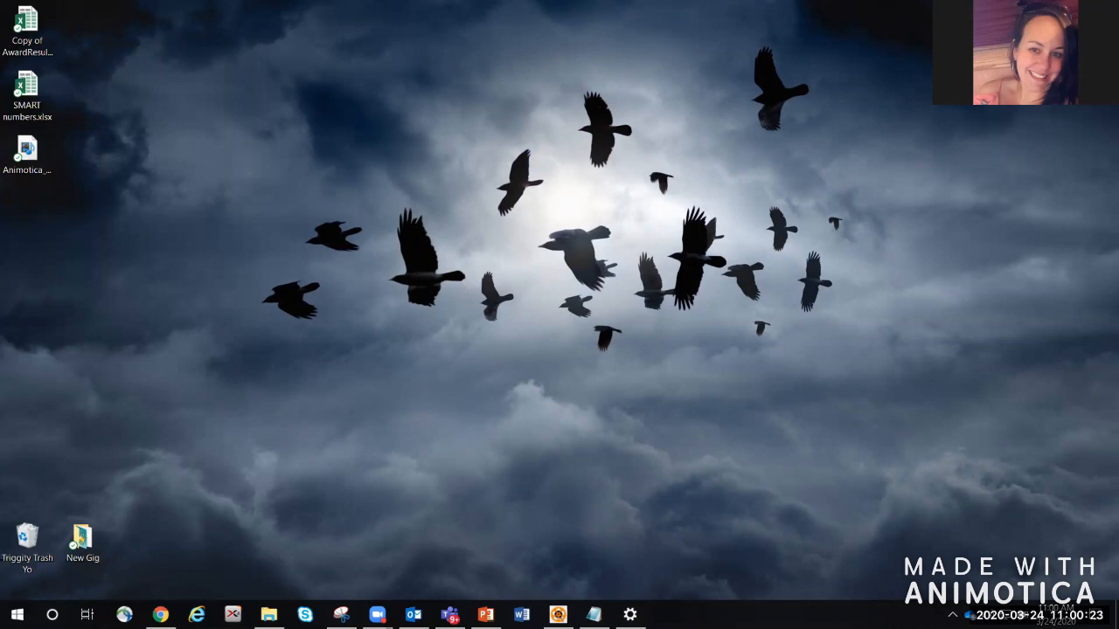
Step: Relaunch one-X Agent from the taskbar, accept the Welcome prompt and submit Agent Sign In
click(232, 614)
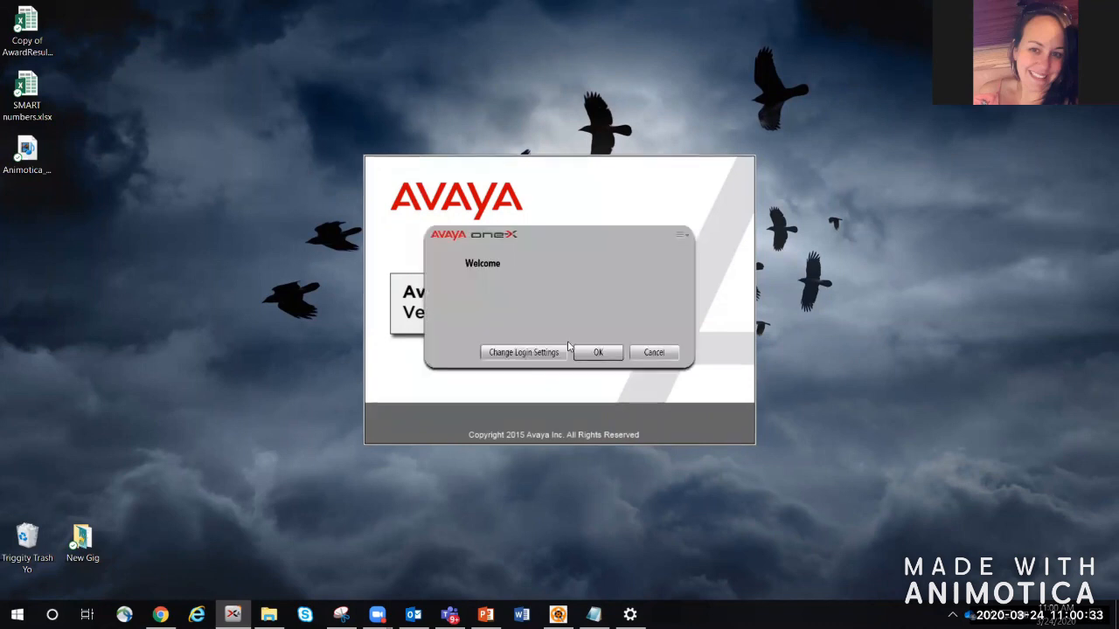
click(600, 353)
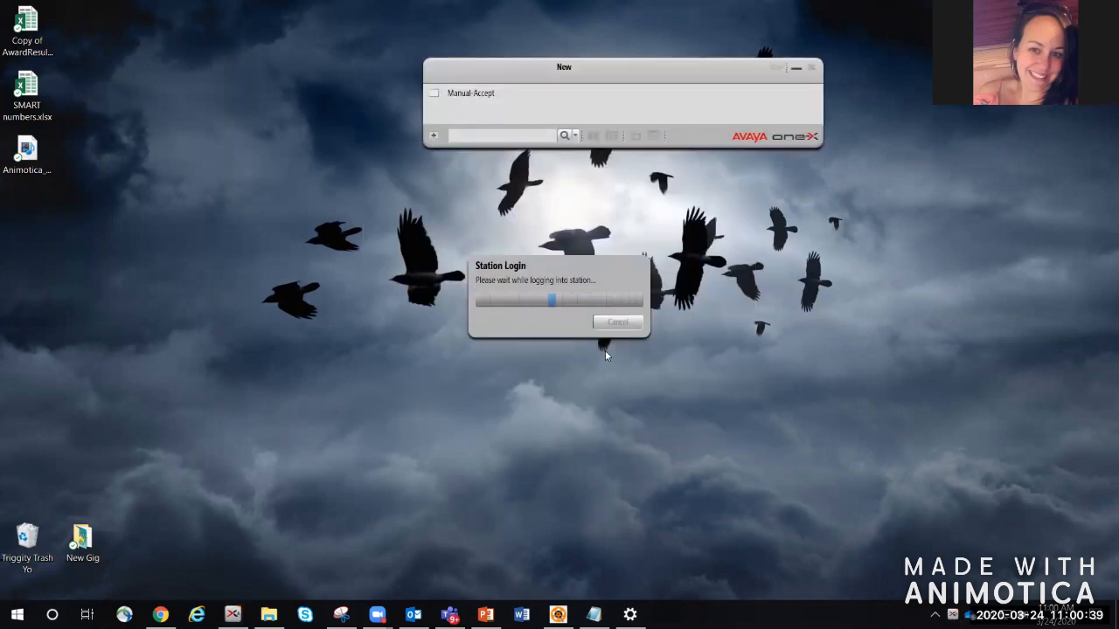
click(858, 313)
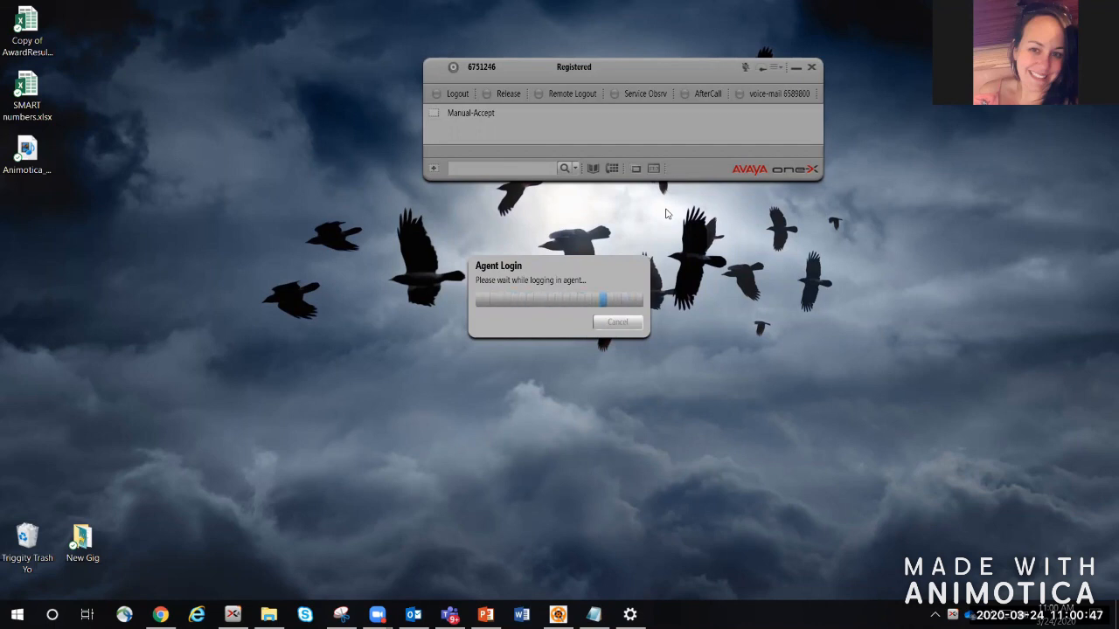
Step: Set the agent state to Auxiliary 03: Coaching
click(462, 69)
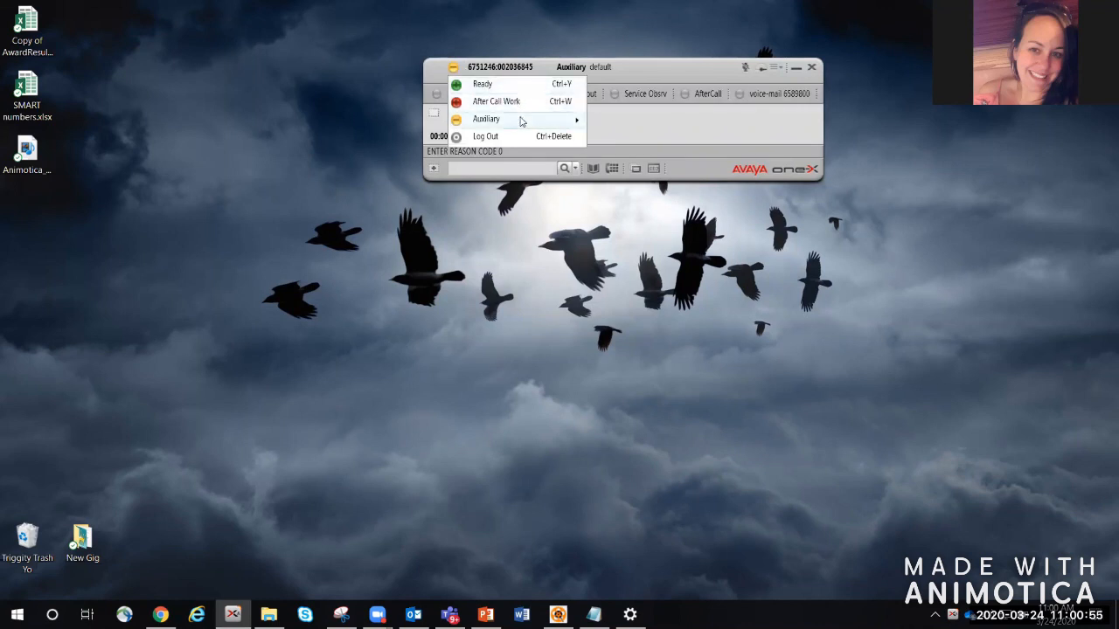
mouse_move(522, 119)
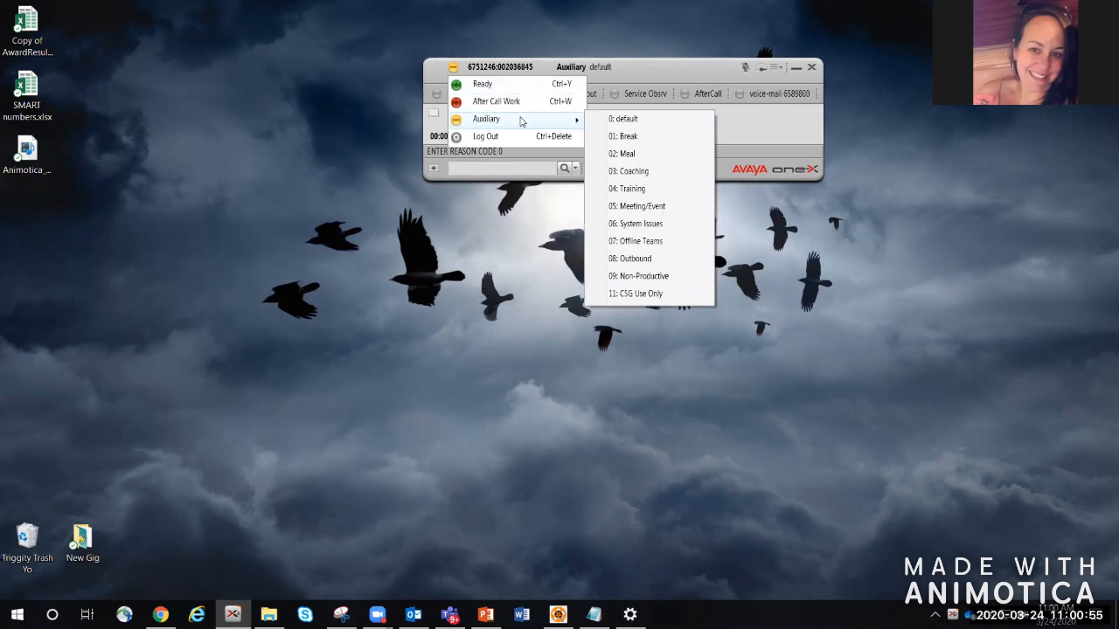
click(636, 171)
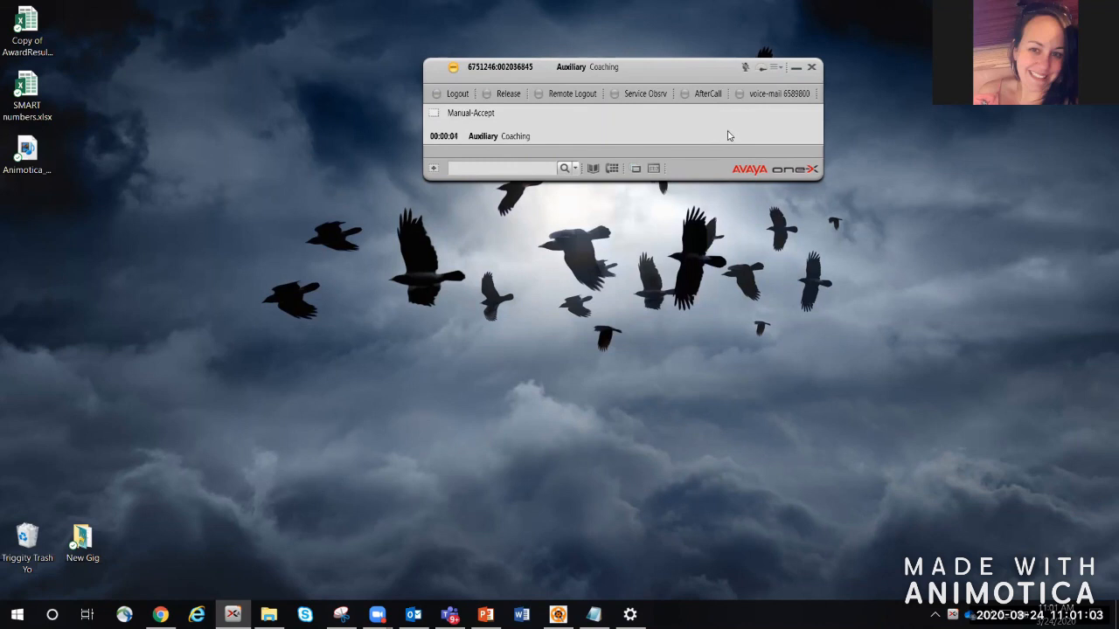
Step: Log the agent out, release the logout call line, and exit the application
click(459, 94)
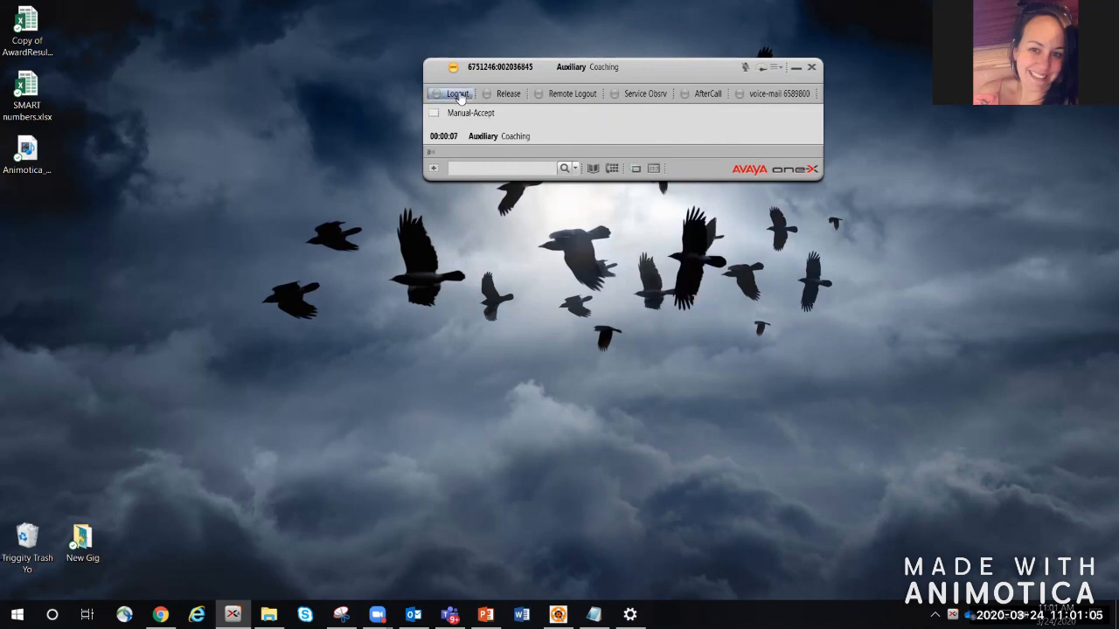
click(507, 98)
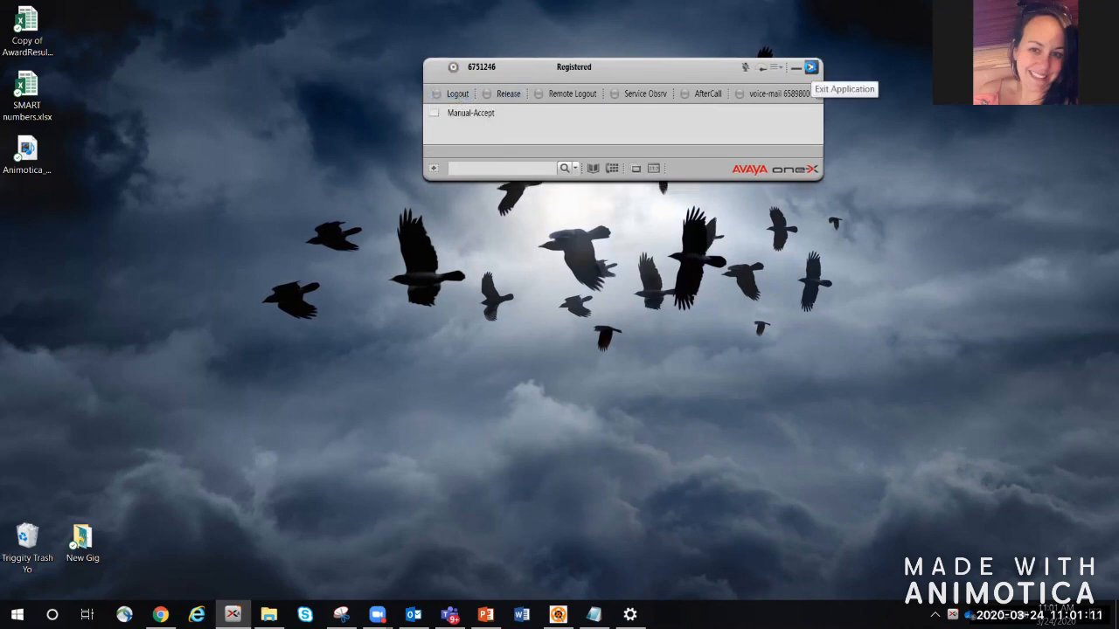
click(811, 70)
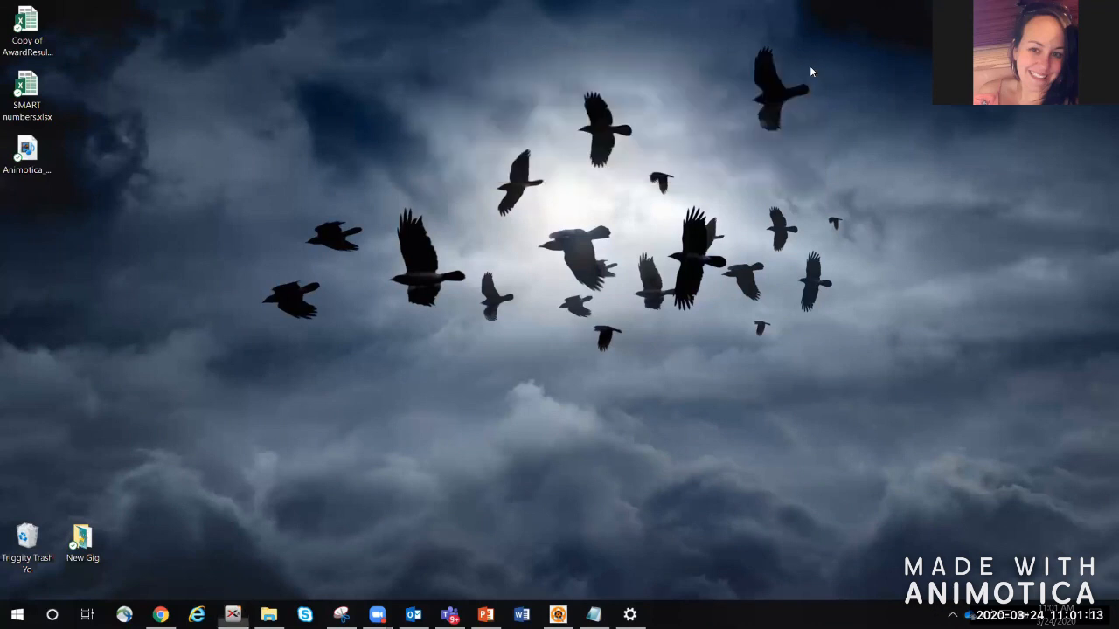